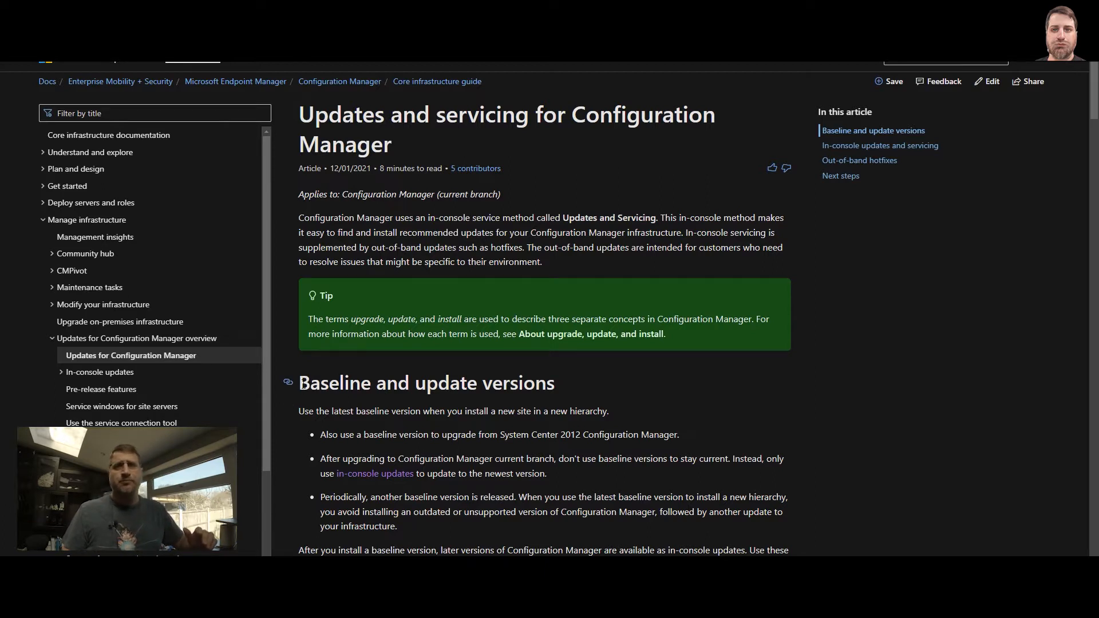
Review the Baseline and update versions heading and the Supported versions table in the docs article.
{"action": "left_click_drag", "start_coordinate": [301, 384], "coordinate": [560, 386]}
{"action": "left_click", "coordinate": [530, 388]}
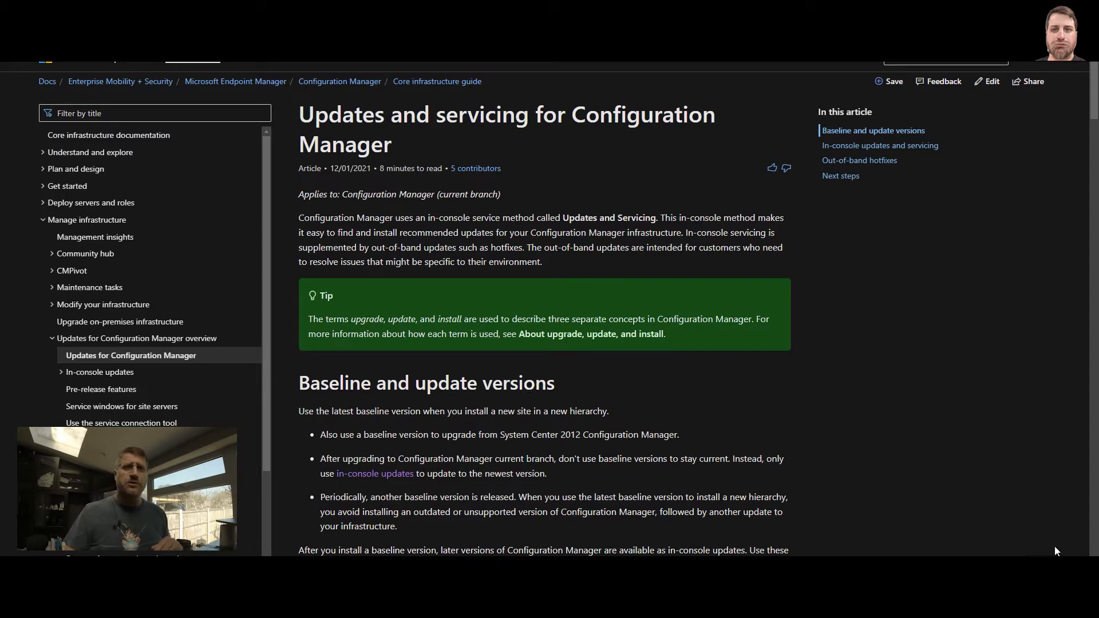
{"action": "scroll", "coordinate": [621, 418], "scroll_direction": "down", "scroll_amount": 12}
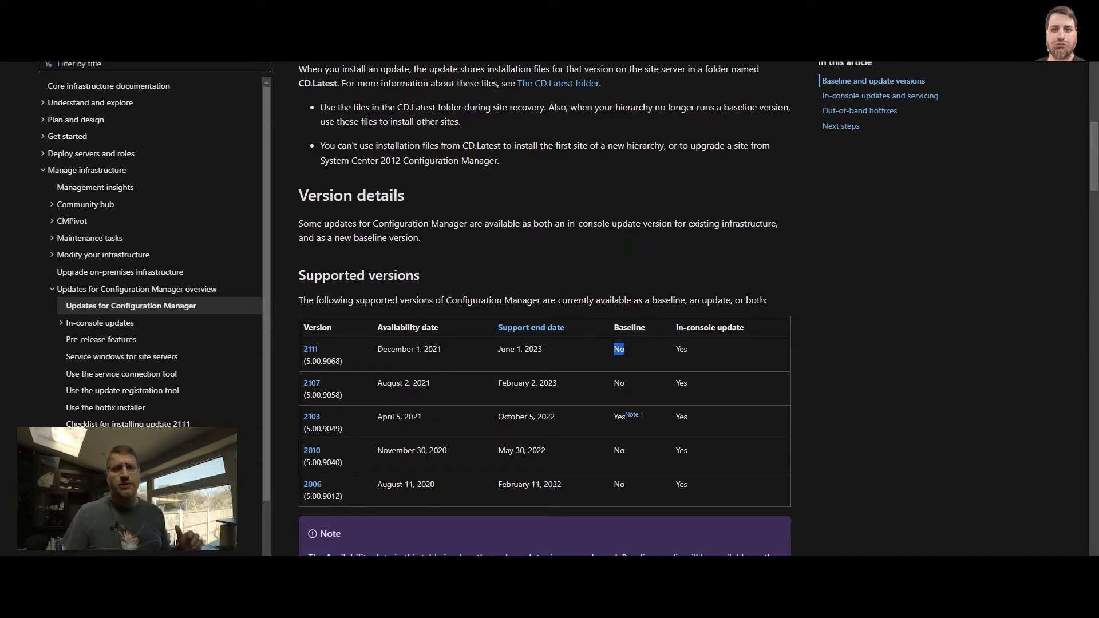
{"action": "scroll", "coordinate": [463, 407], "scroll_direction": "down", "scroll_amount": 3}
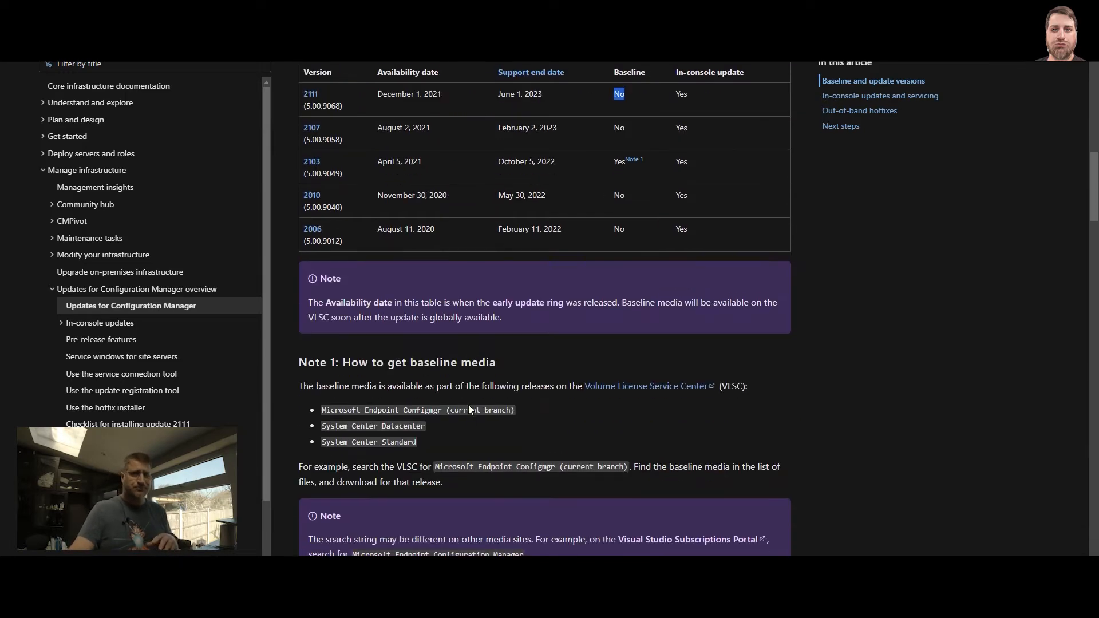
{"action": "scroll", "coordinate": [469, 405], "scroll_direction": "up", "scroll_amount": 1}
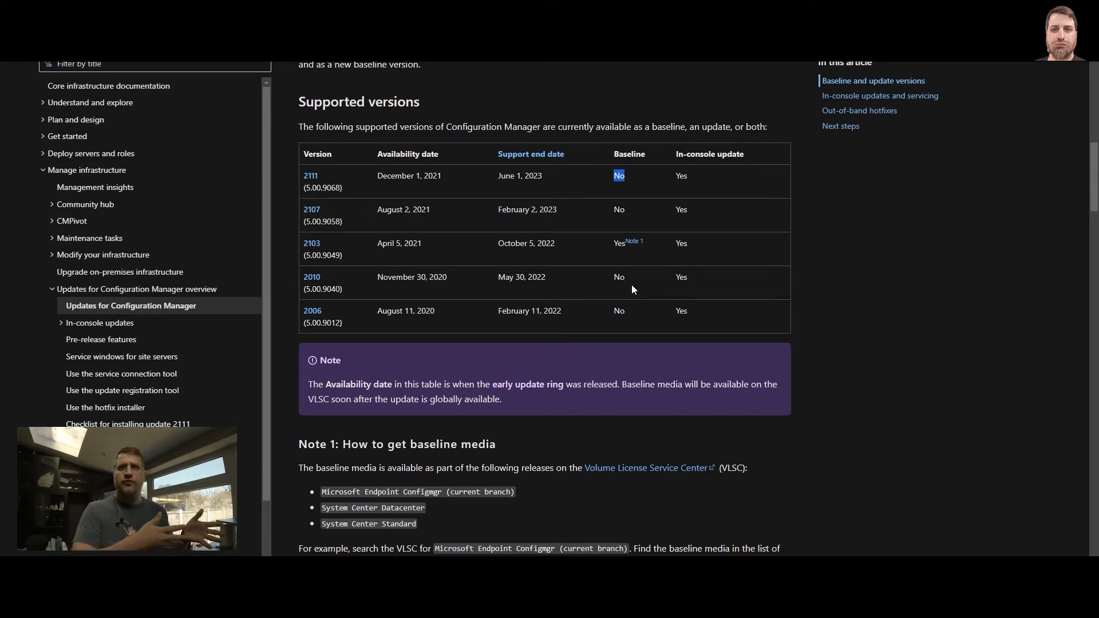
{"action": "scroll", "coordinate": [604, 327], "scroll_direction": "up", "scroll_amount": 15}
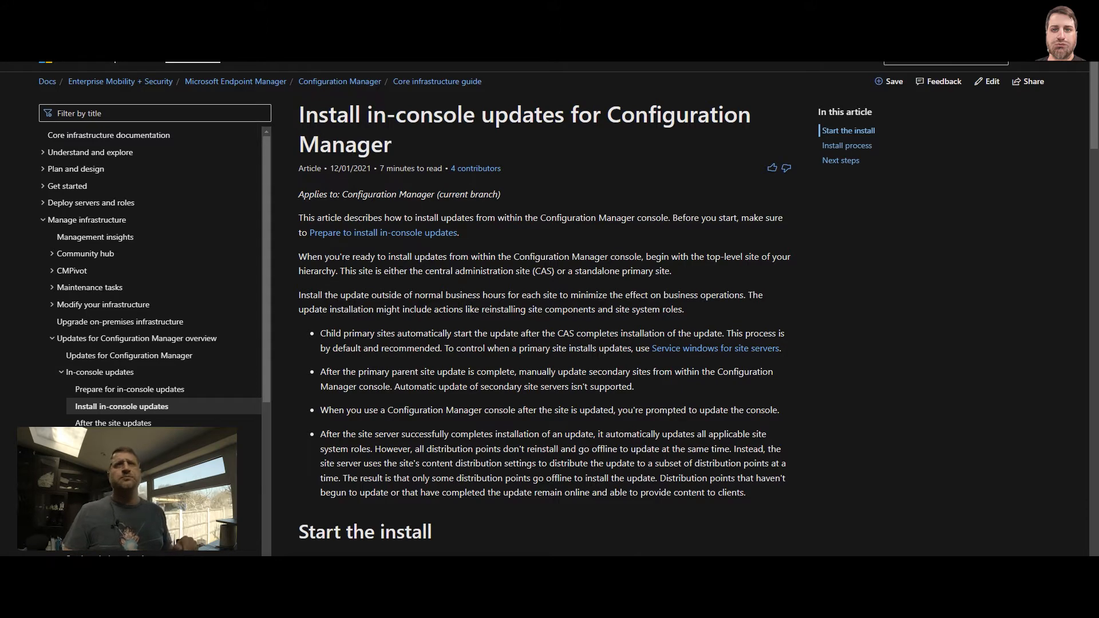
Skim the Install in-console updates for Configuration Manager article from its title down and back.
{"action": "left_click_drag", "start_coordinate": [308, 117], "coordinate": [636, 176]}
{"action": "left_click", "coordinate": [628, 214]}
{"action": "scroll", "coordinate": [629, 213], "scroll_direction": "down", "scroll_amount": 3}
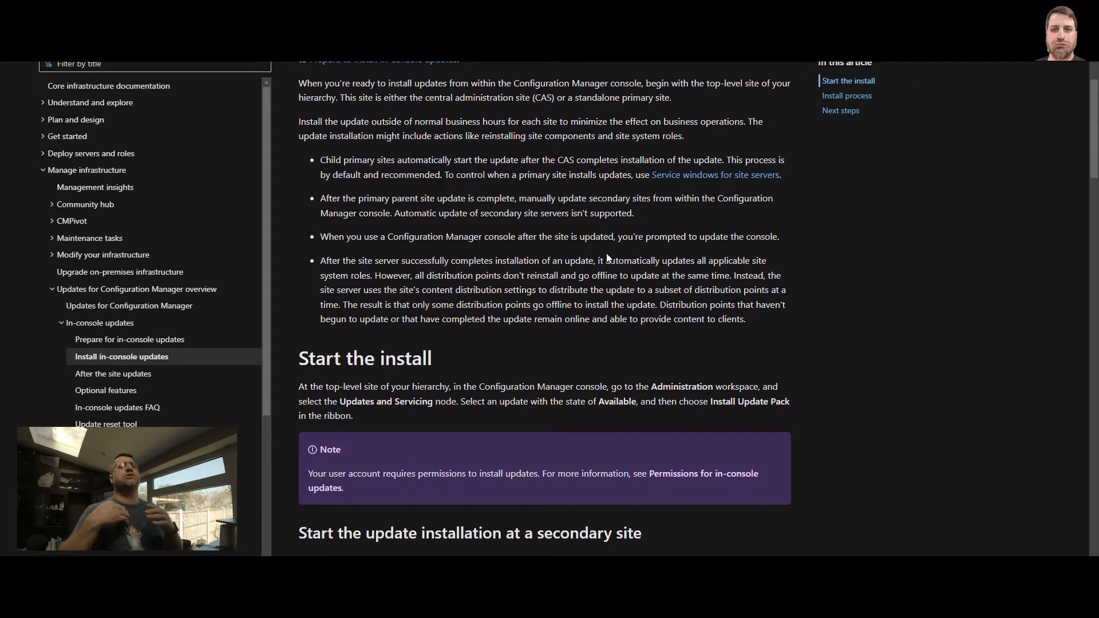
{"action": "scroll", "coordinate": [571, 362], "scroll_direction": "down", "scroll_amount": 15}
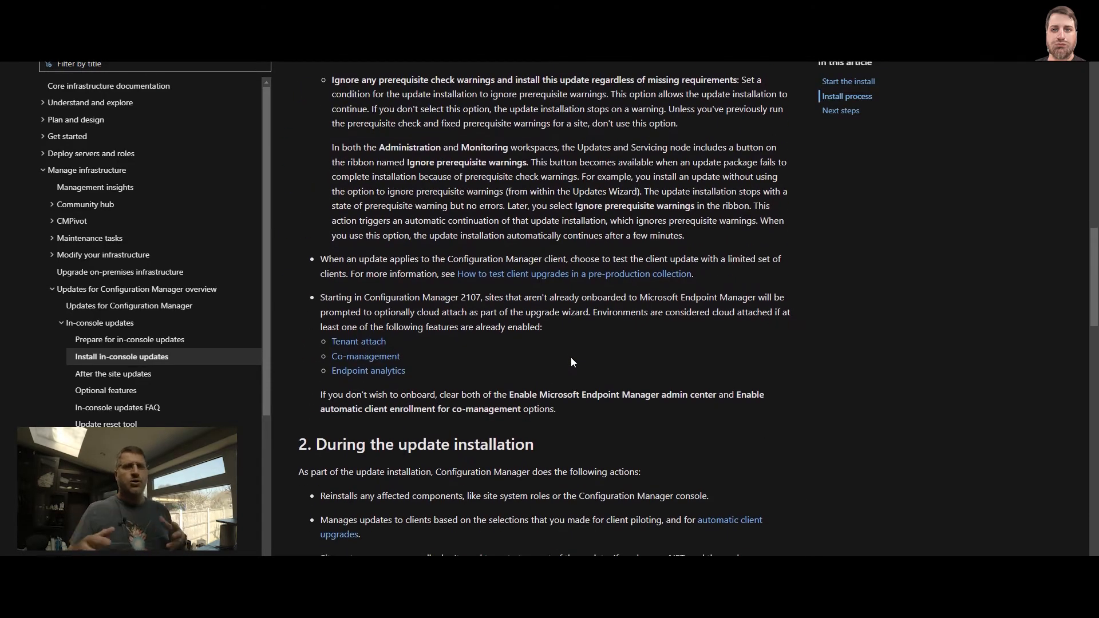
{"action": "scroll", "coordinate": [572, 362], "scroll_direction": "up", "scroll_amount": 18}
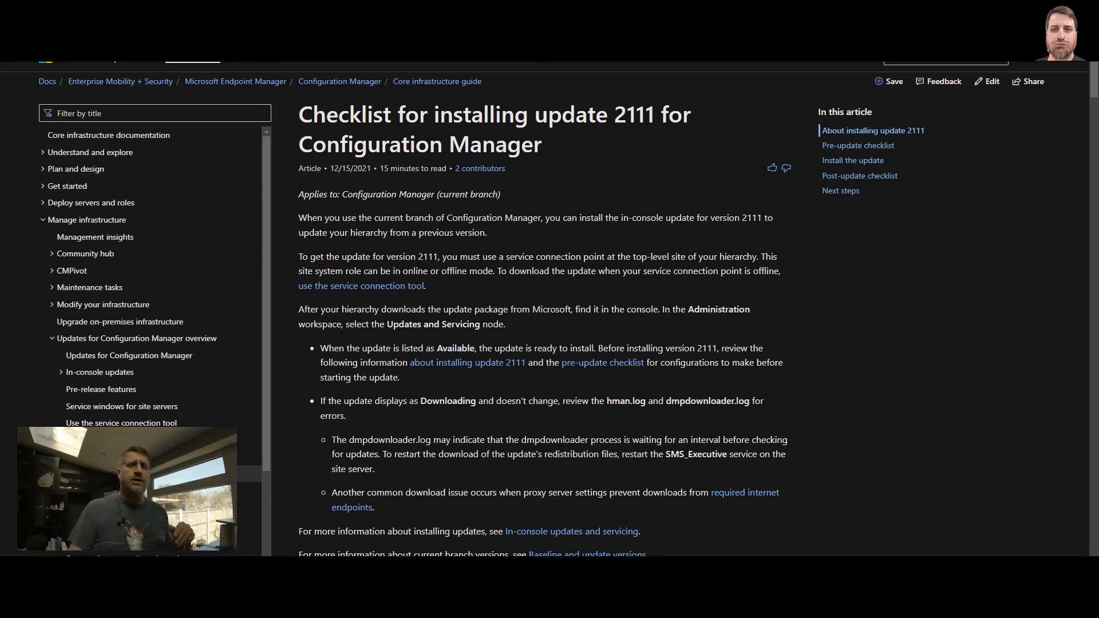
Read through the update 2111 pre-update checklist, including Windows ADK, SQL Server Native Client and replication checks.
{"action": "scroll", "coordinate": [525, 330], "scroll_direction": "down", "scroll_amount": 7}
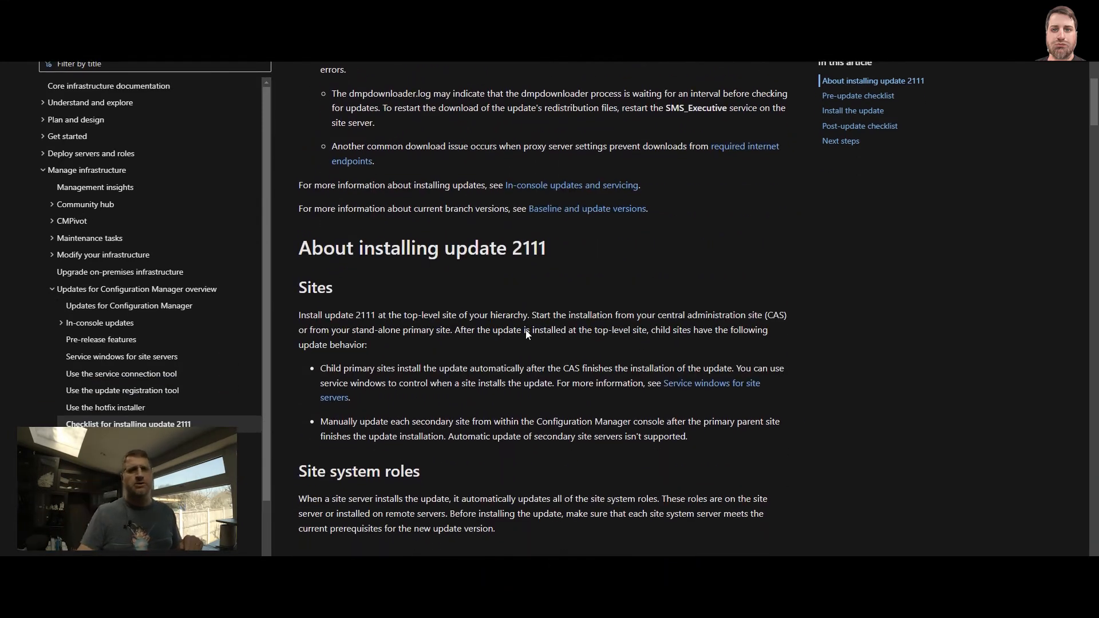
{"action": "scroll", "coordinate": [526, 324], "scroll_direction": "down", "scroll_amount": 11}
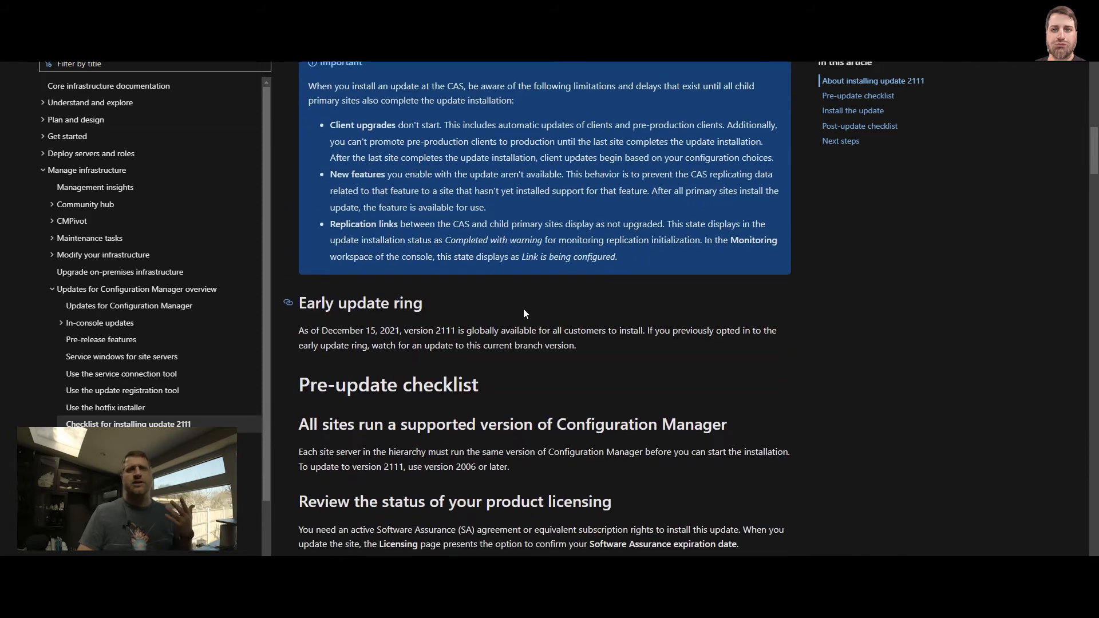
{"action": "scroll", "coordinate": [524, 312], "scroll_direction": "down", "scroll_amount": 4}
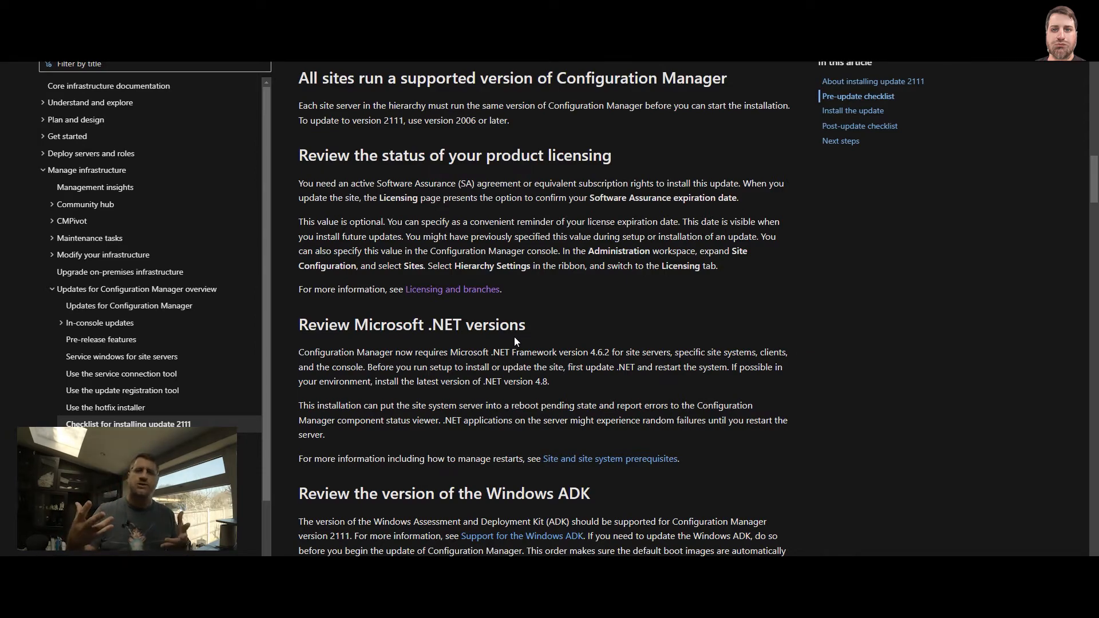
{"action": "scroll", "coordinate": [517, 341], "scroll_direction": "down", "scroll_amount": 5}
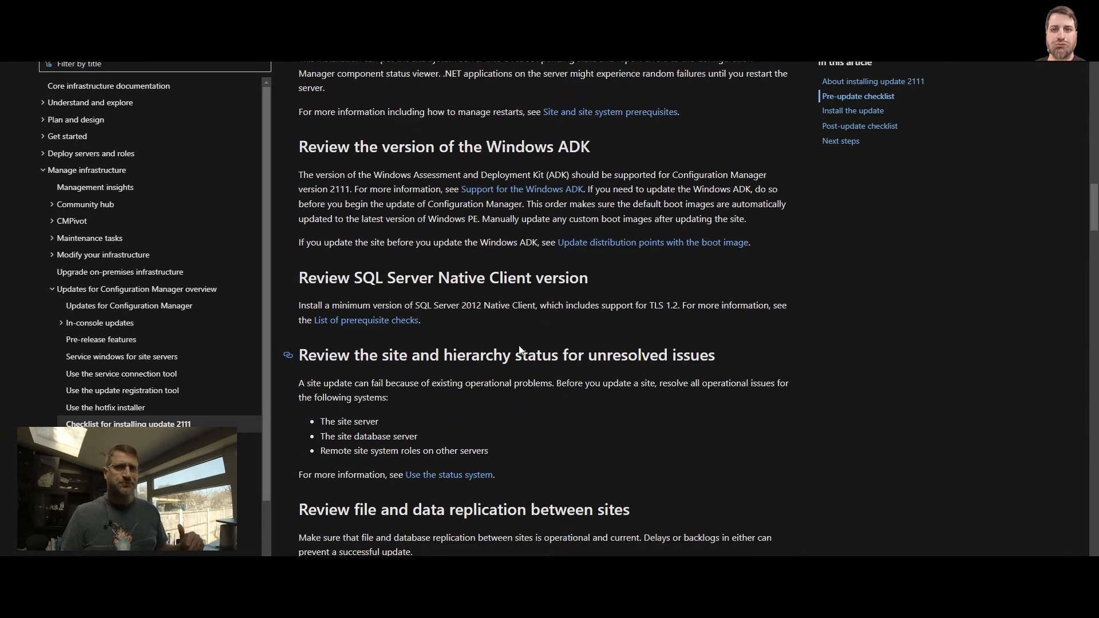
{"action": "scroll", "coordinate": [520, 350], "scroll_direction": "up", "scroll_amount": 6}
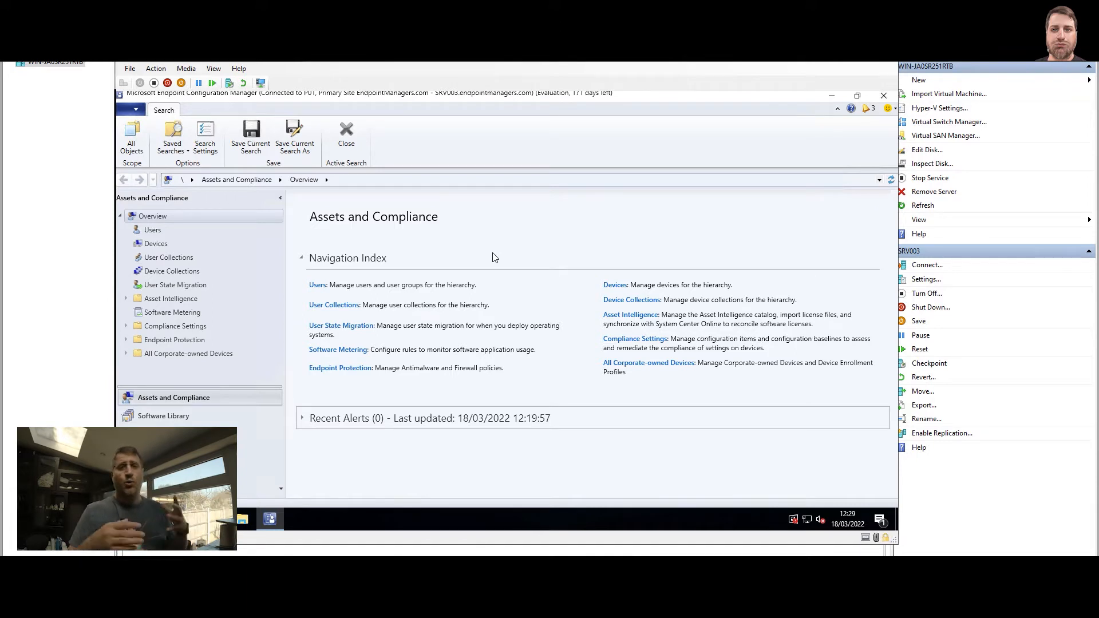
List the available Configuration Manager updates under Administration > Updates and Servicing.
{"action": "left_click", "coordinate": [172, 452]}
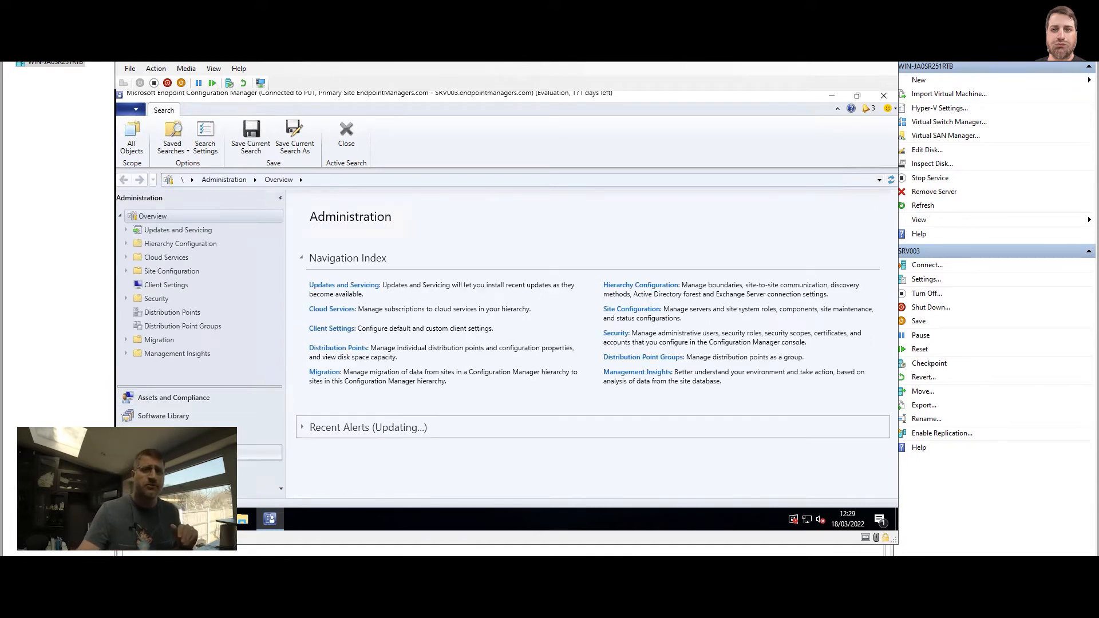
{"action": "left_click", "coordinate": [178, 230]}
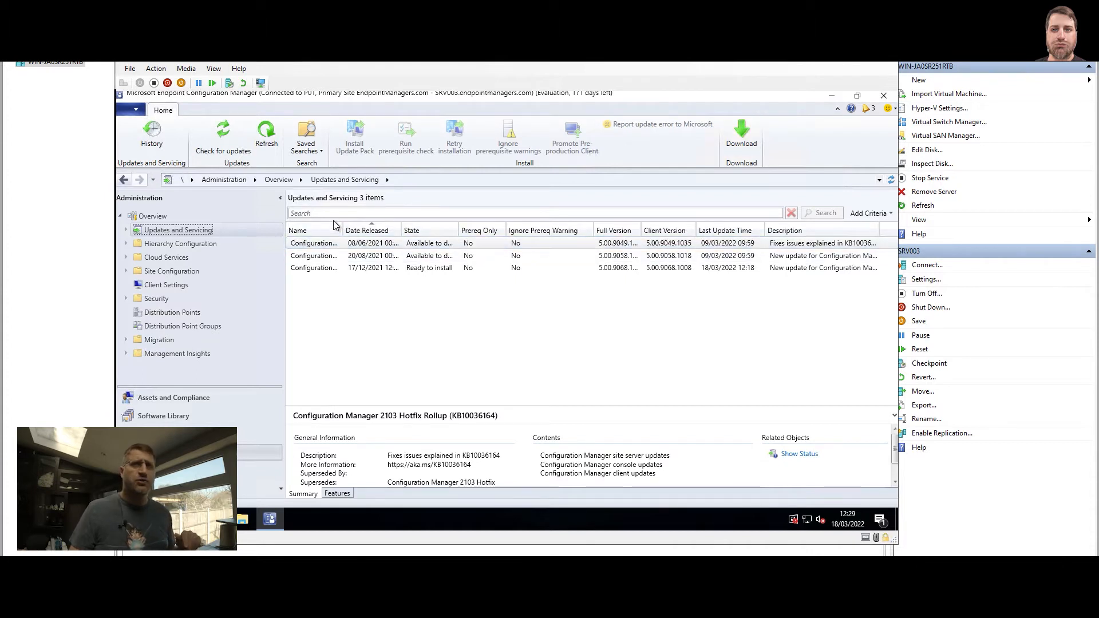
Widen the Name column and show details of the Configuration Manager 2111 update.
{"action": "left_click_drag", "start_coordinate": [344, 226], "coordinate": [472, 226]}
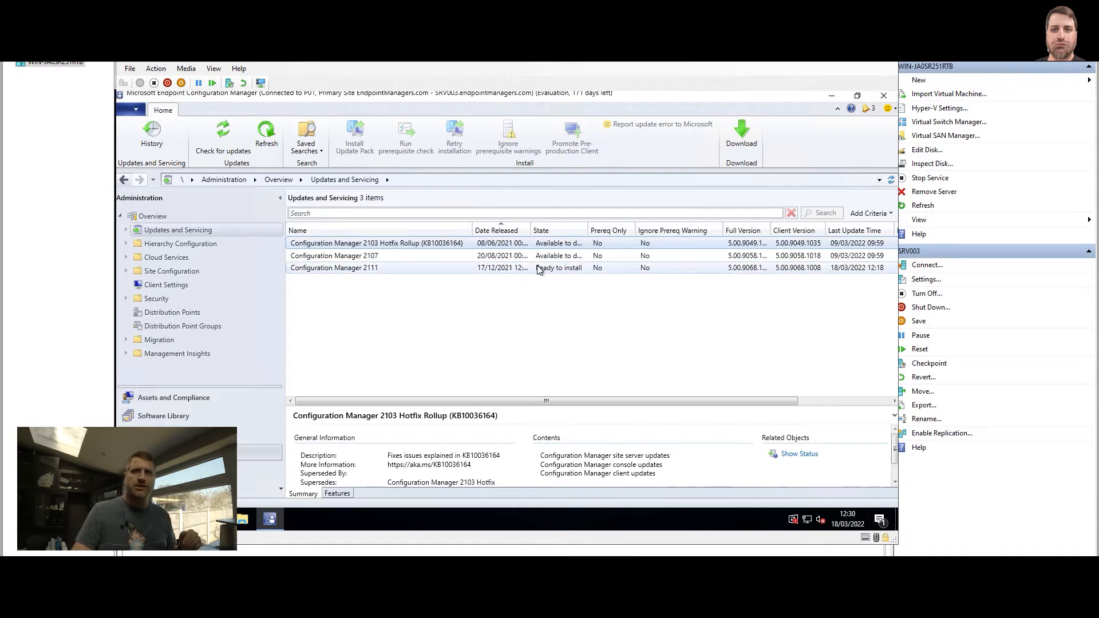
{"action": "left_click", "coordinate": [573, 275]}
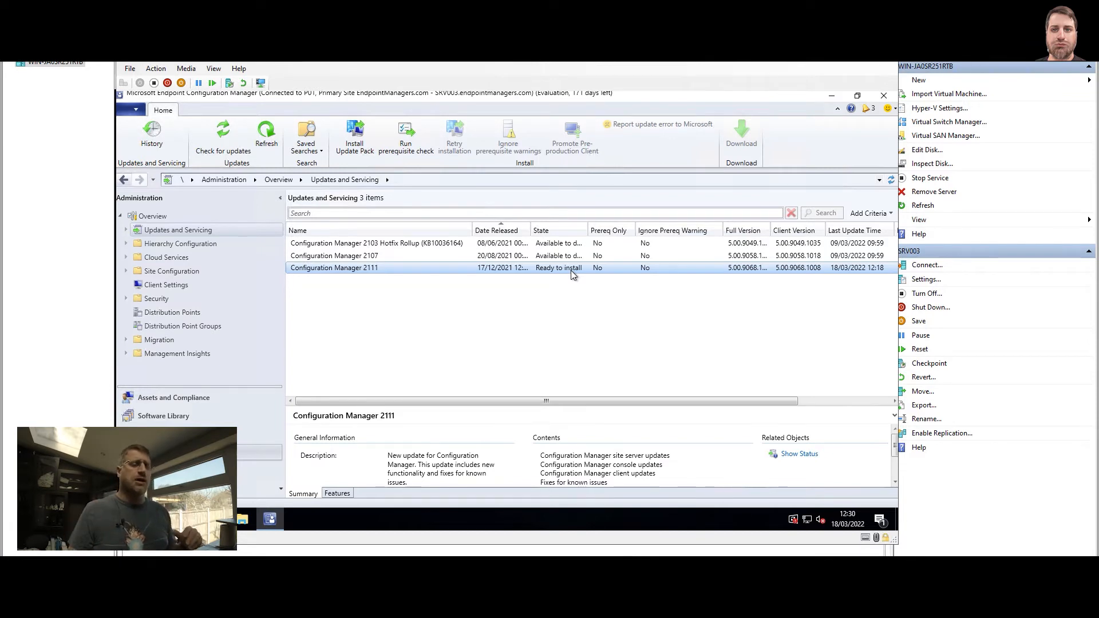
{"action": "left_click", "coordinate": [243, 519]}
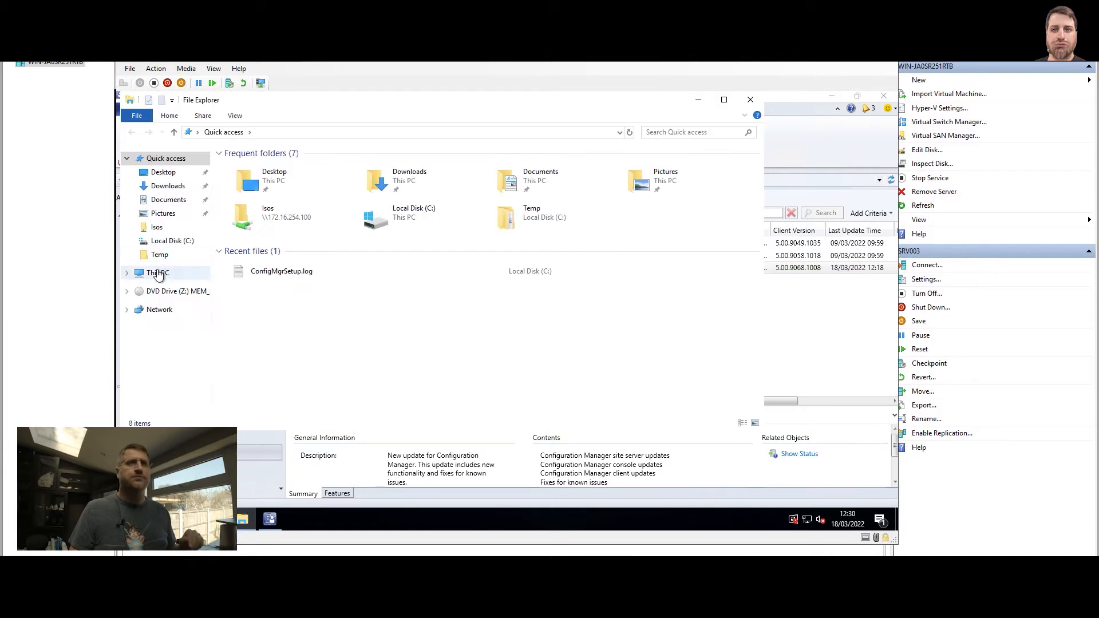
Browse to D:\Program Files\Microsoft Configuration Manager\EasySetupPayload in File Explorer.
{"action": "double_click", "coordinate": [431, 284]}
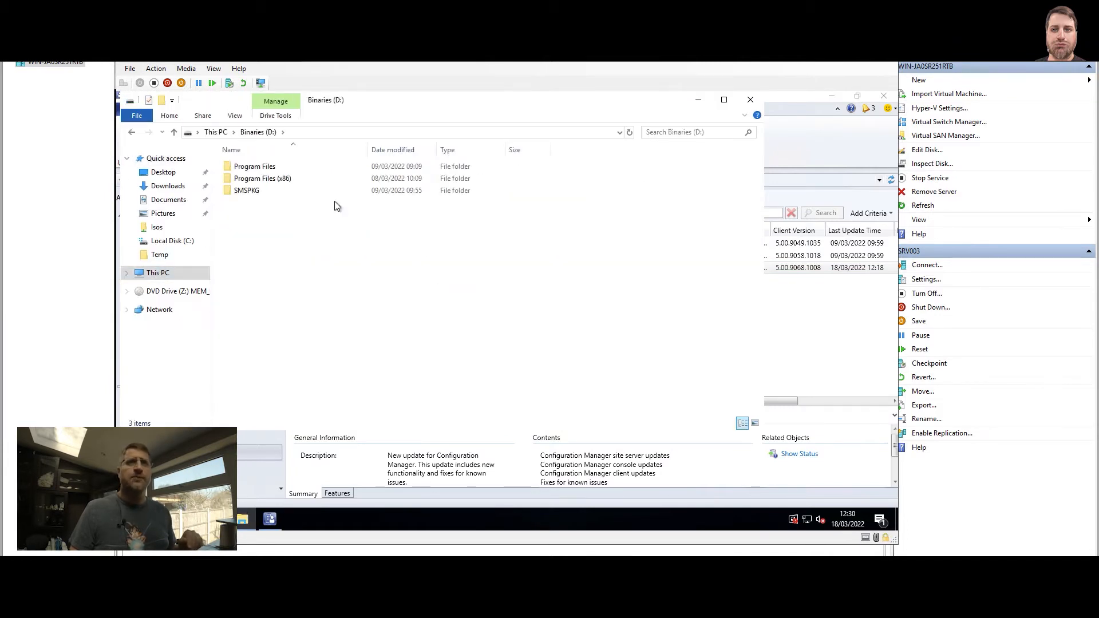
{"action": "double_click", "coordinate": [241, 167]}
{"action": "double_click", "coordinate": [293, 167]}
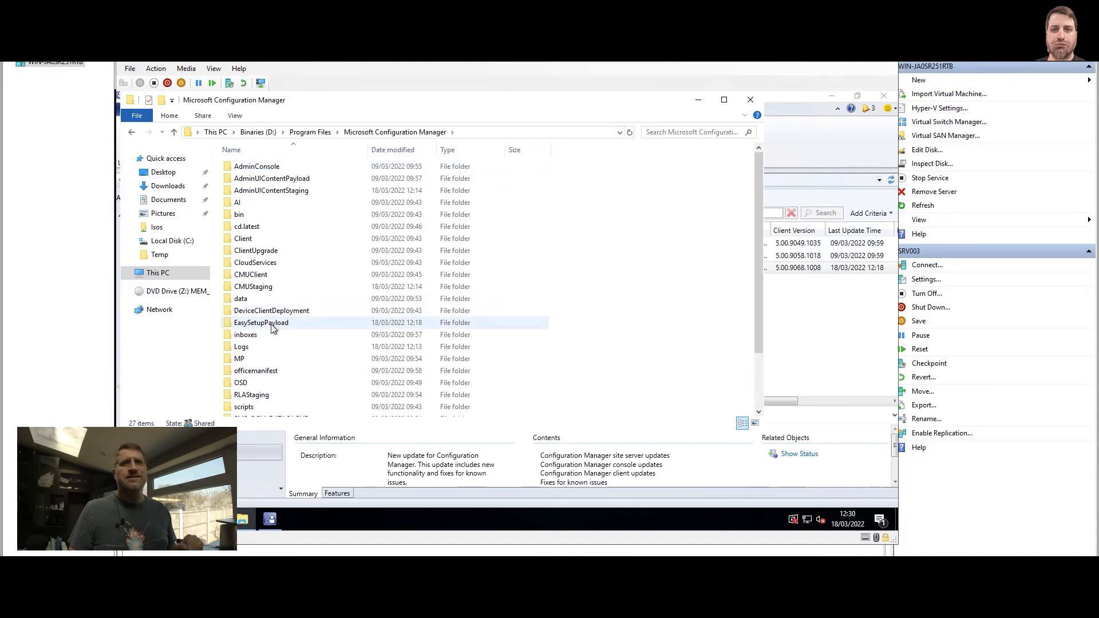
{"action": "double_click", "coordinate": [272, 325]}
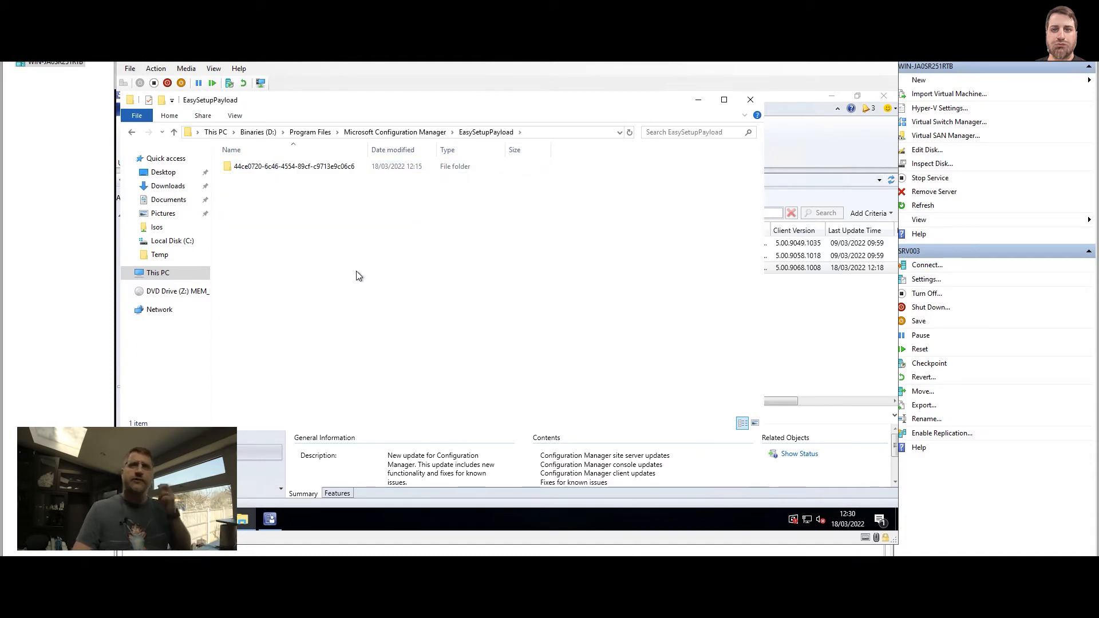
Confirm the downloaded update folder is 2.83 GB, inspect its contents, then minimize Explorer.
{"action": "right_click", "coordinate": [358, 171]}
{"action": "right_click", "coordinate": [322, 167]}
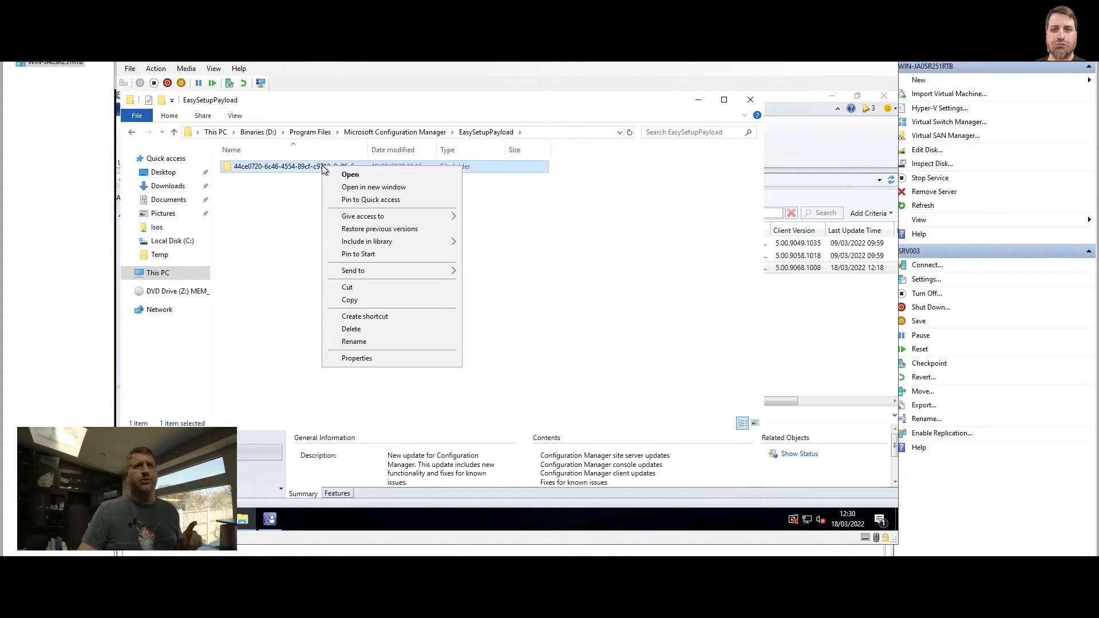
{"action": "left_click", "coordinate": [353, 362]}
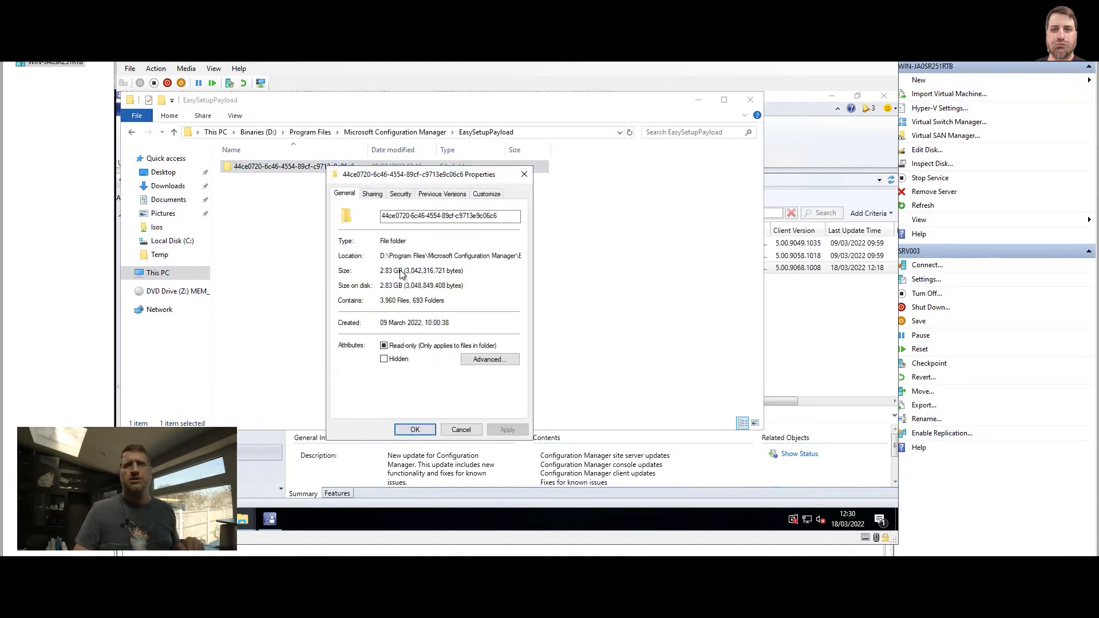
{"action": "left_click_drag", "start_coordinate": [399, 271], "coordinate": [370, 271]}
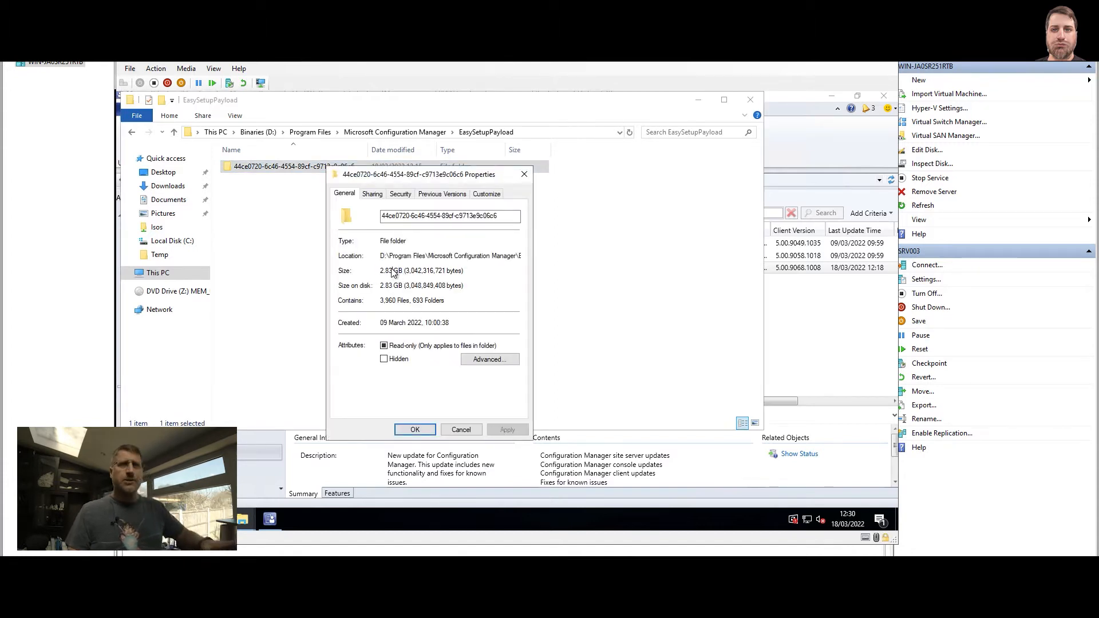
{"action": "key", "text": "Escape"}
{"action": "double_click", "coordinate": [363, 167]}
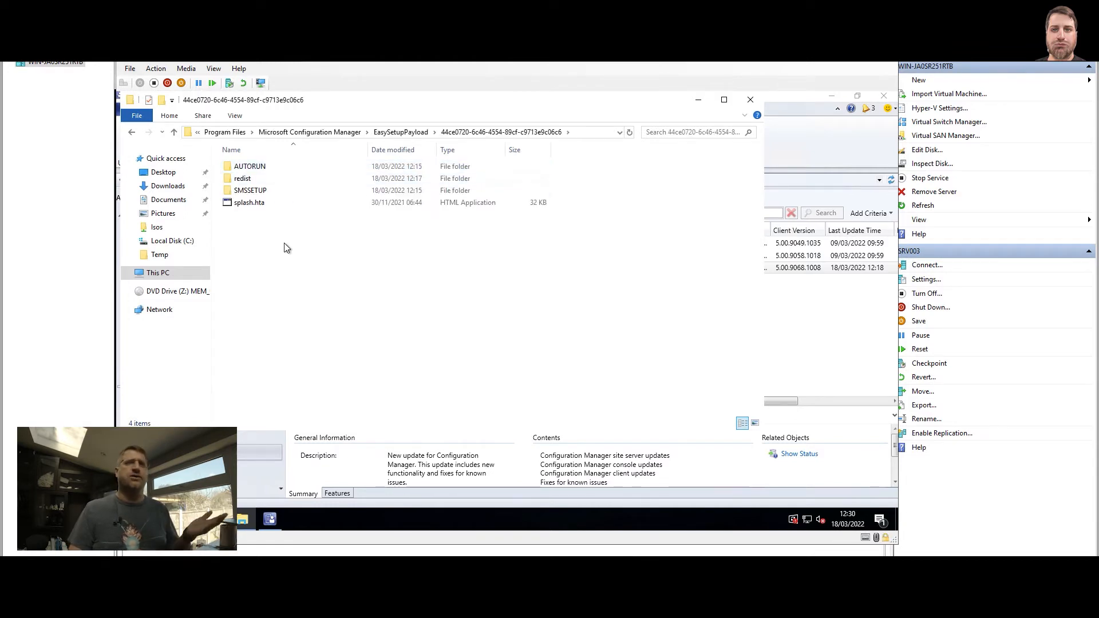
{"action": "key", "text": "alt+Left"}
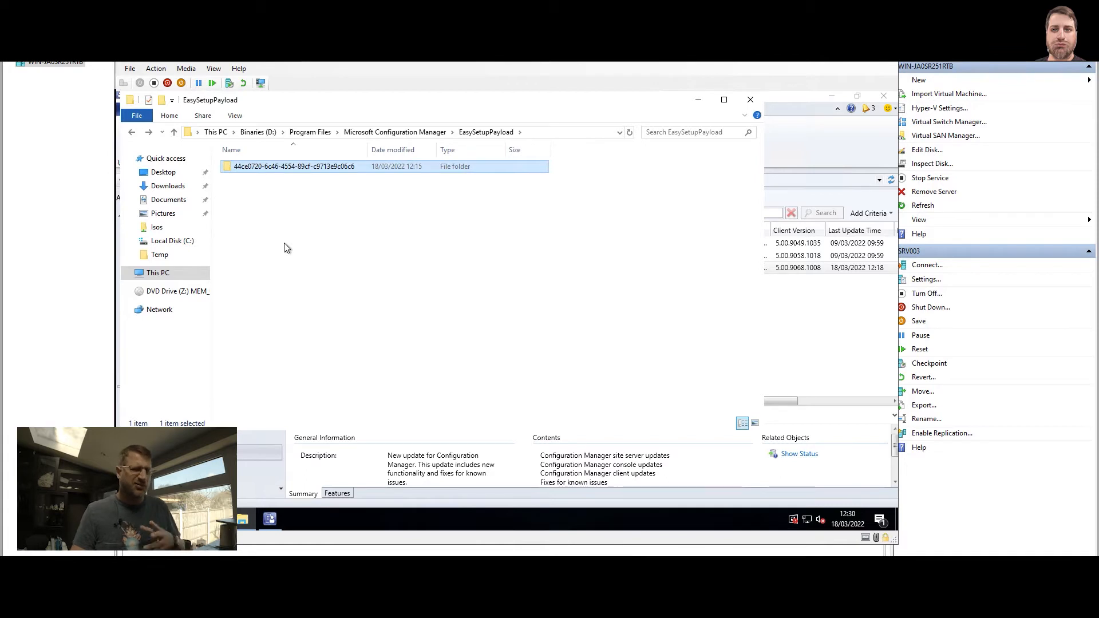
{"action": "left_click", "coordinate": [287, 248]}
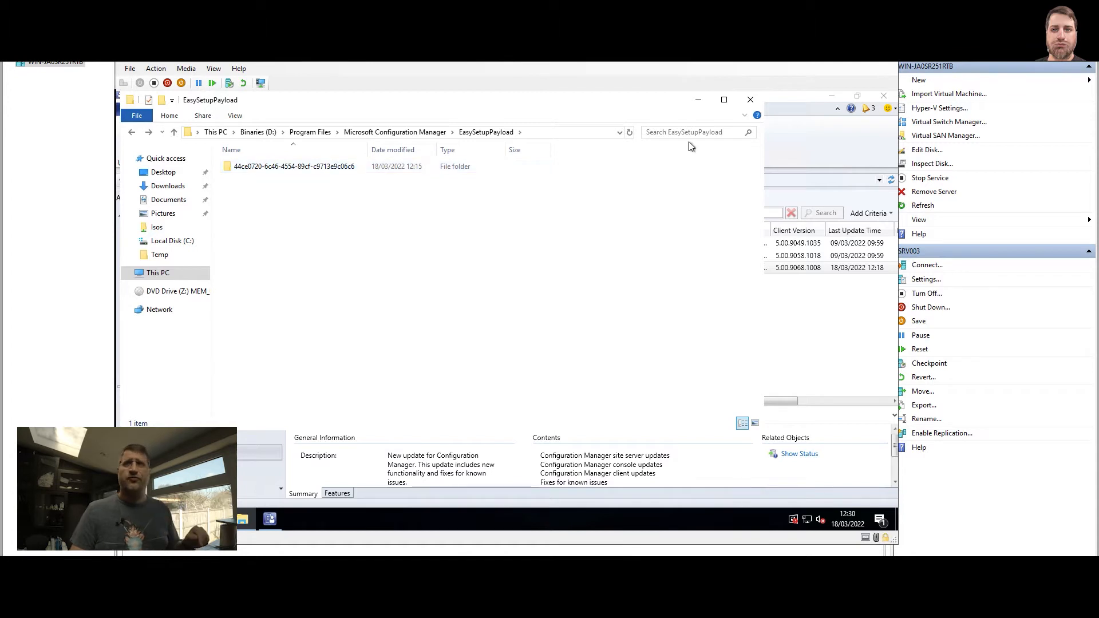
{"action": "left_click", "coordinate": [698, 100]}
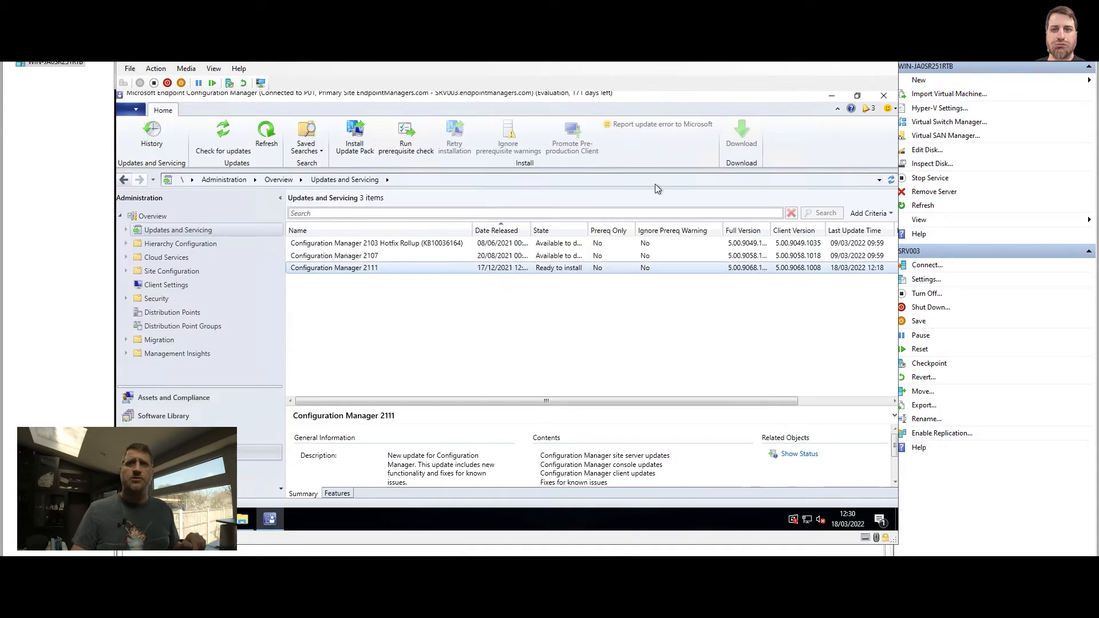
Add the Package Guid column to the updates list.
{"action": "right_click", "coordinate": [349, 230]}
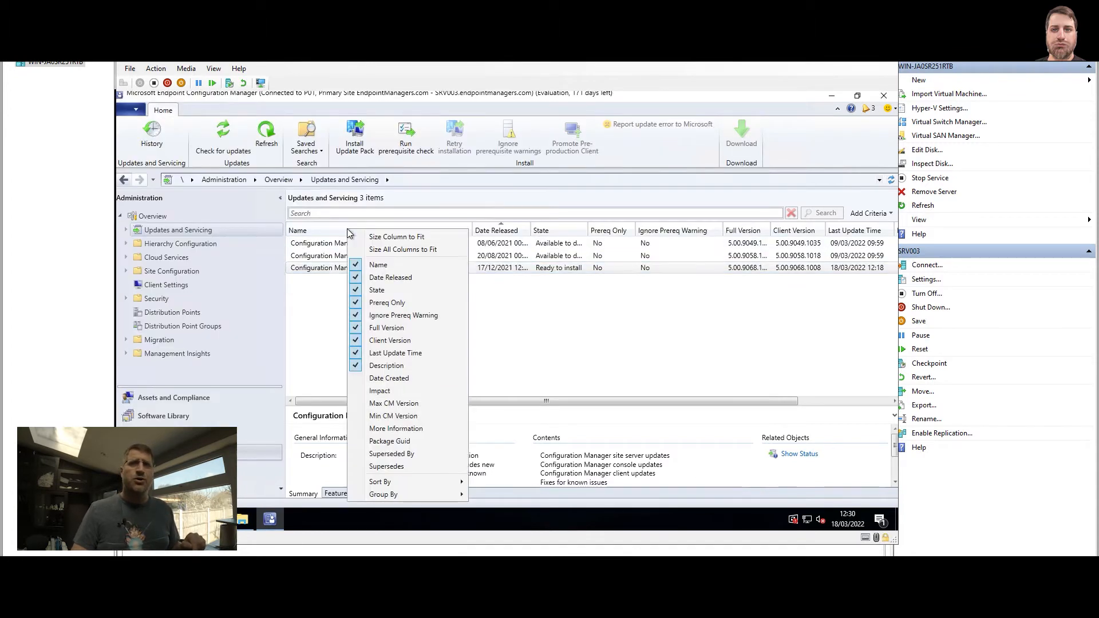
{"action": "left_click", "coordinate": [395, 444]}
{"action": "left_click_drag", "start_coordinate": [518, 401], "coordinate": [792, 400]}
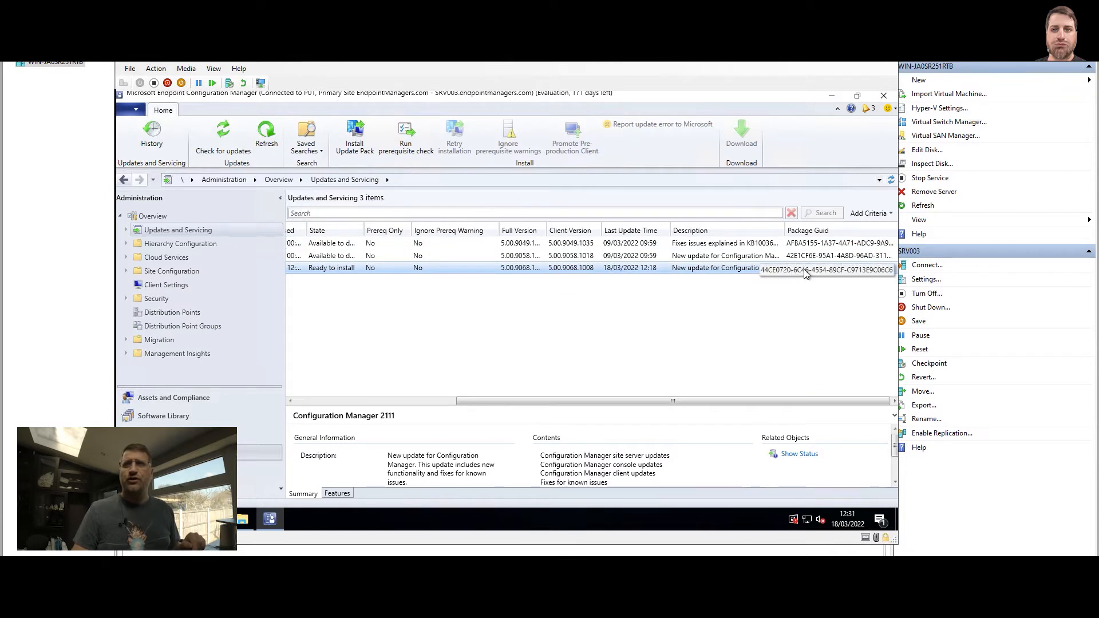
Match the 2111 package GUID against the EasySetupPayload folder and enlarge the details pane.
{"action": "left_click", "coordinate": [243, 519]}
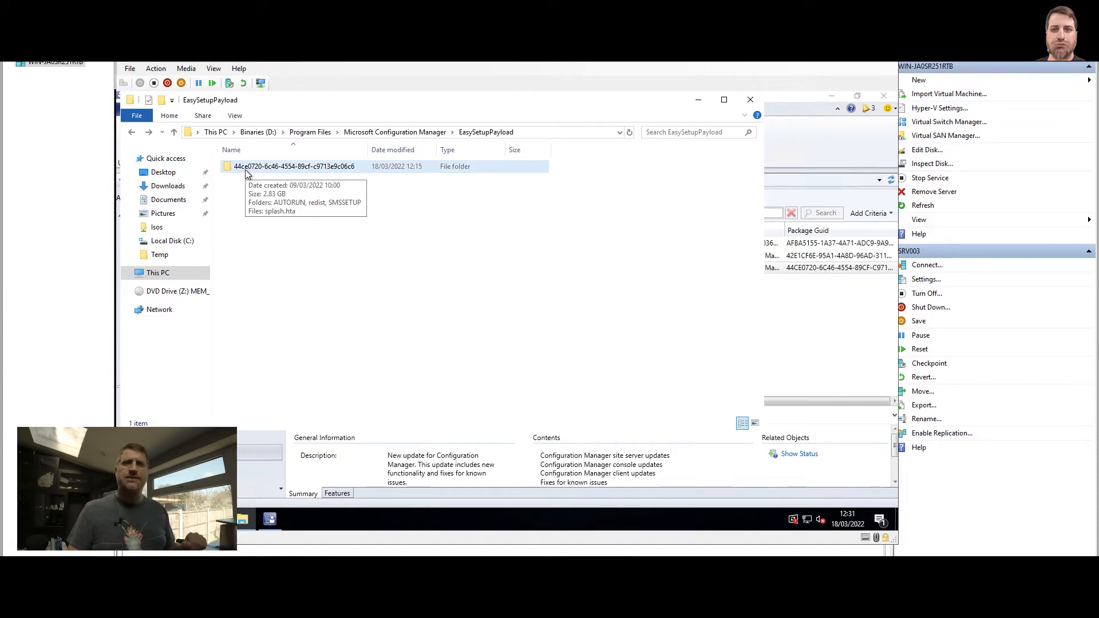
{"action": "left_click", "coordinate": [698, 101]}
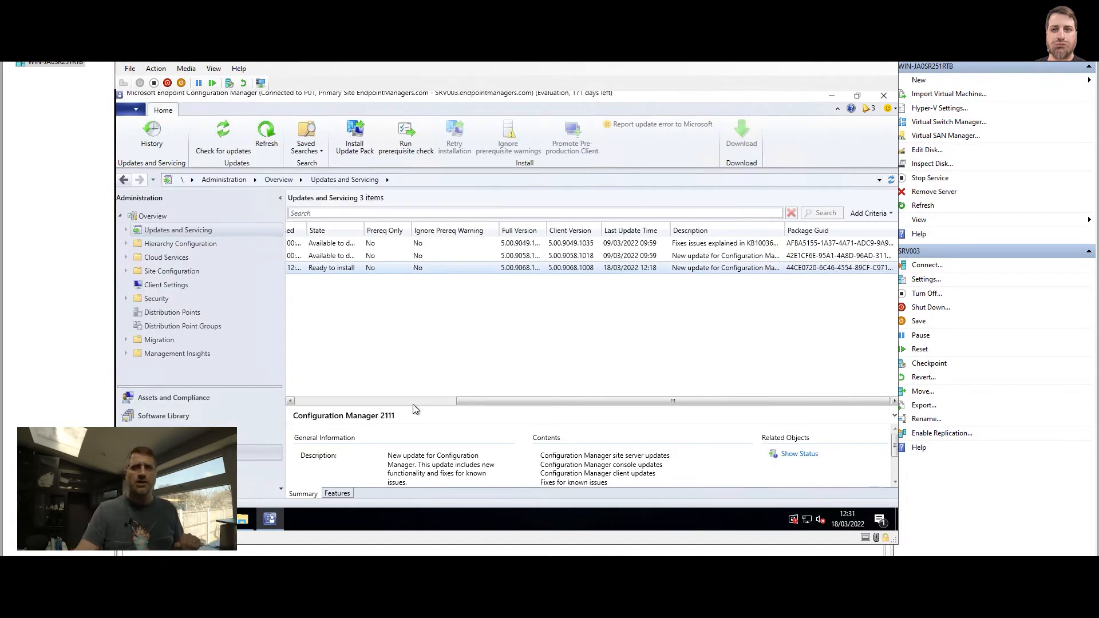
{"action": "left_click_drag", "start_coordinate": [414, 408], "coordinate": [425, 304]}
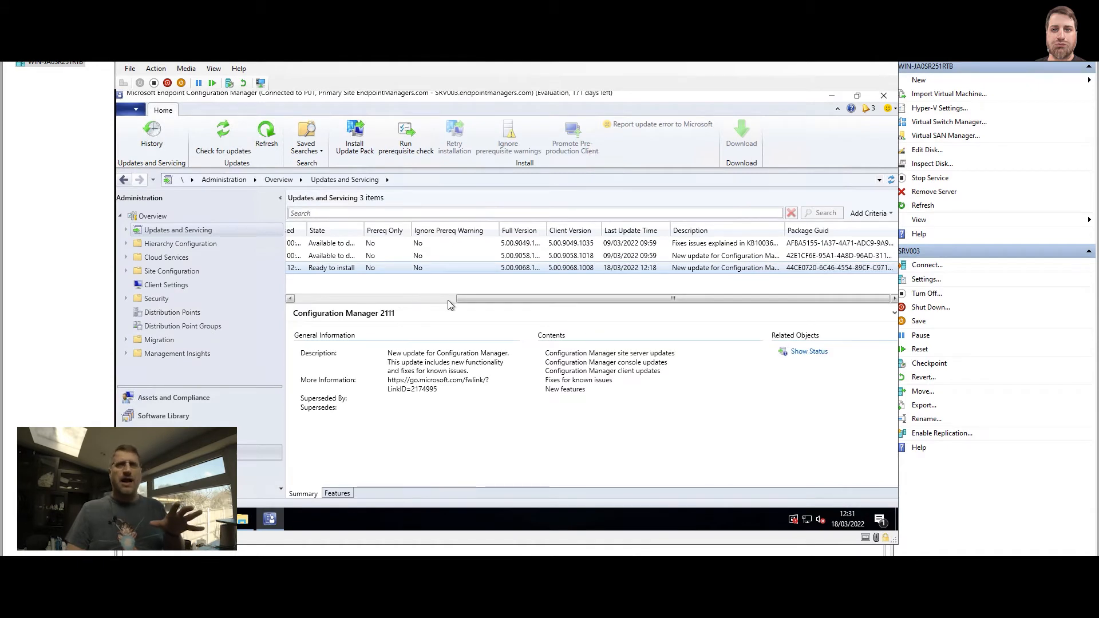
{"action": "left_click", "coordinate": [441, 298]}
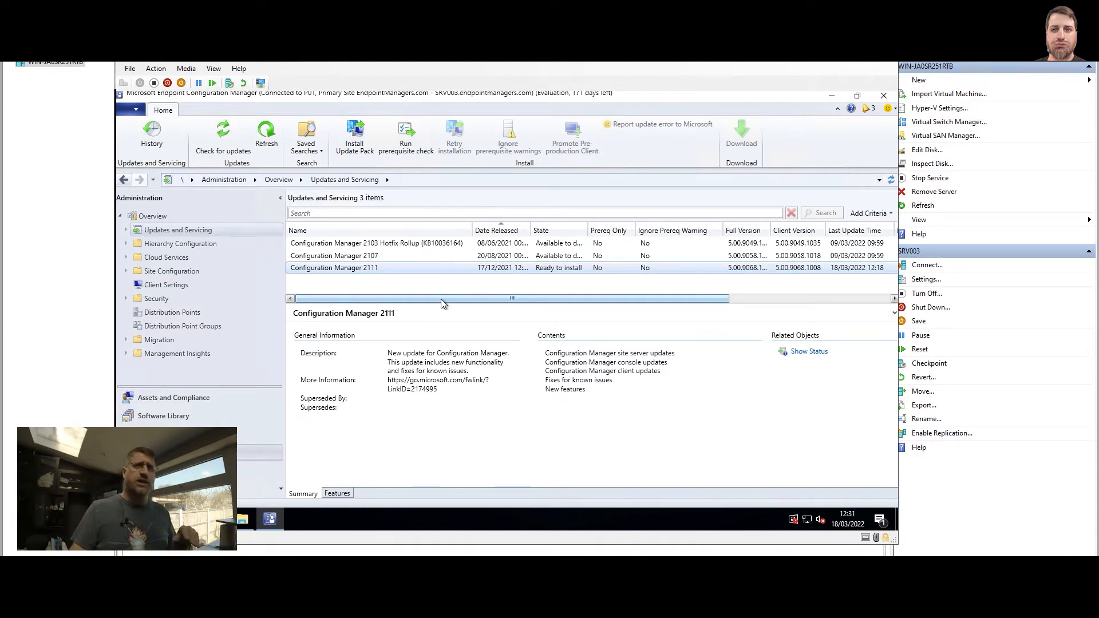
Review the 2103 Hotfix Rollup and 2107 details, then bring up actions for update 2111.
{"action": "left_click", "coordinate": [438, 245]}
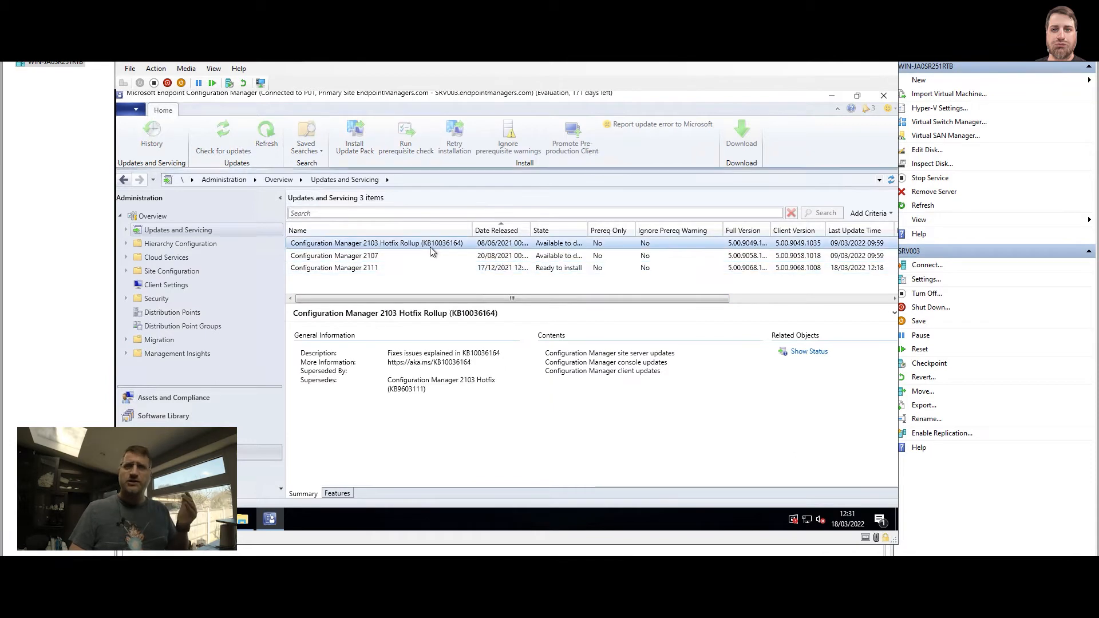
{"action": "left_click", "coordinate": [407, 256]}
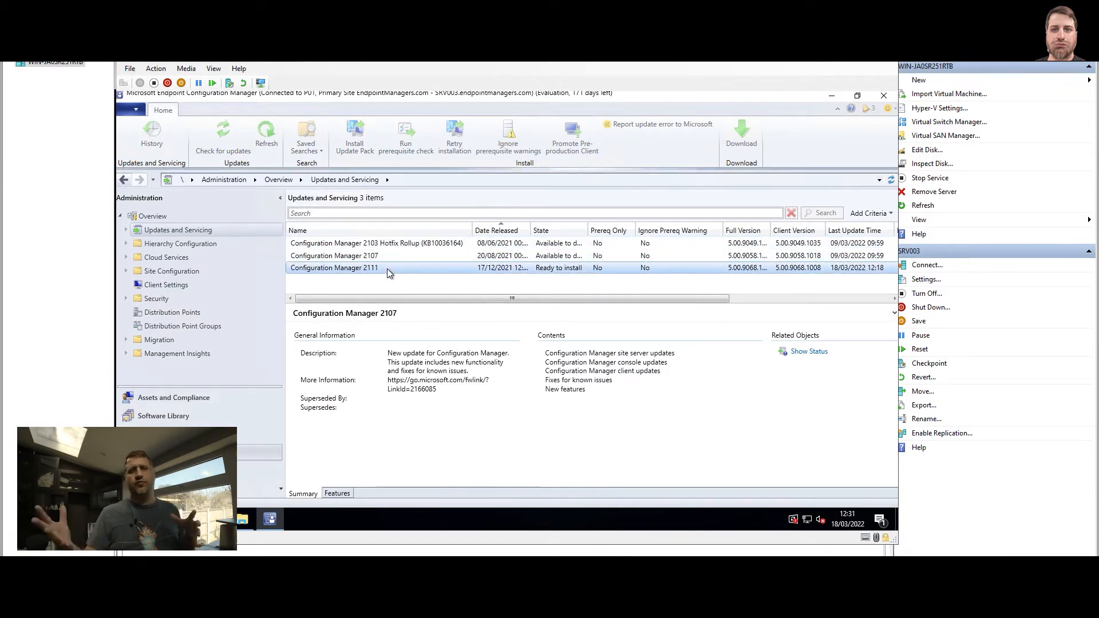
{"action": "left_click", "coordinate": [387, 269]}
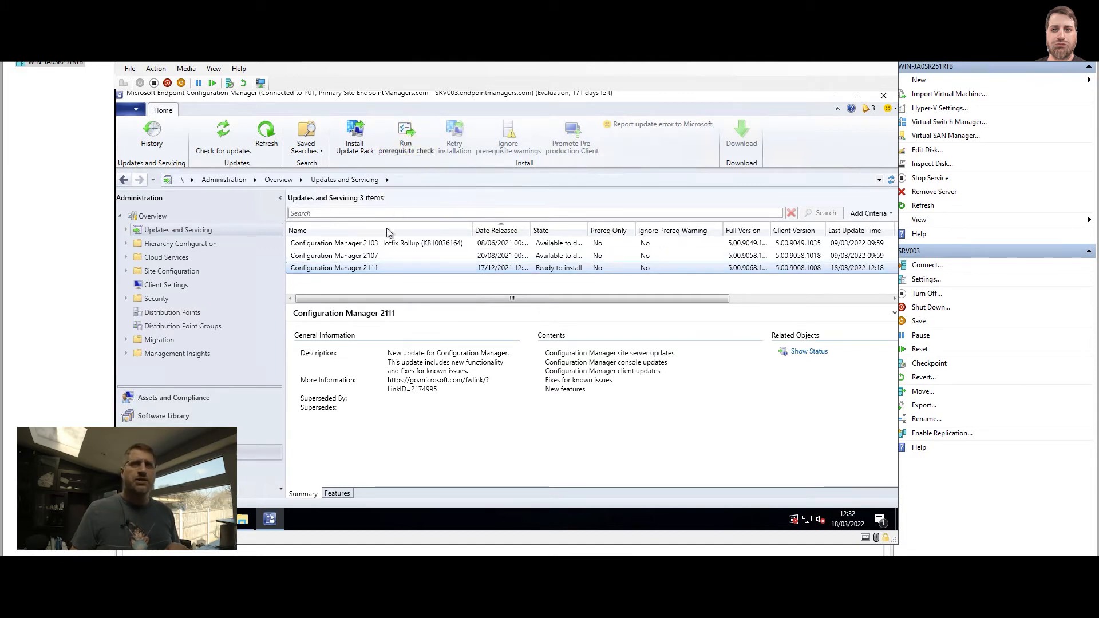
{"action": "right_click", "coordinate": [378, 268]}
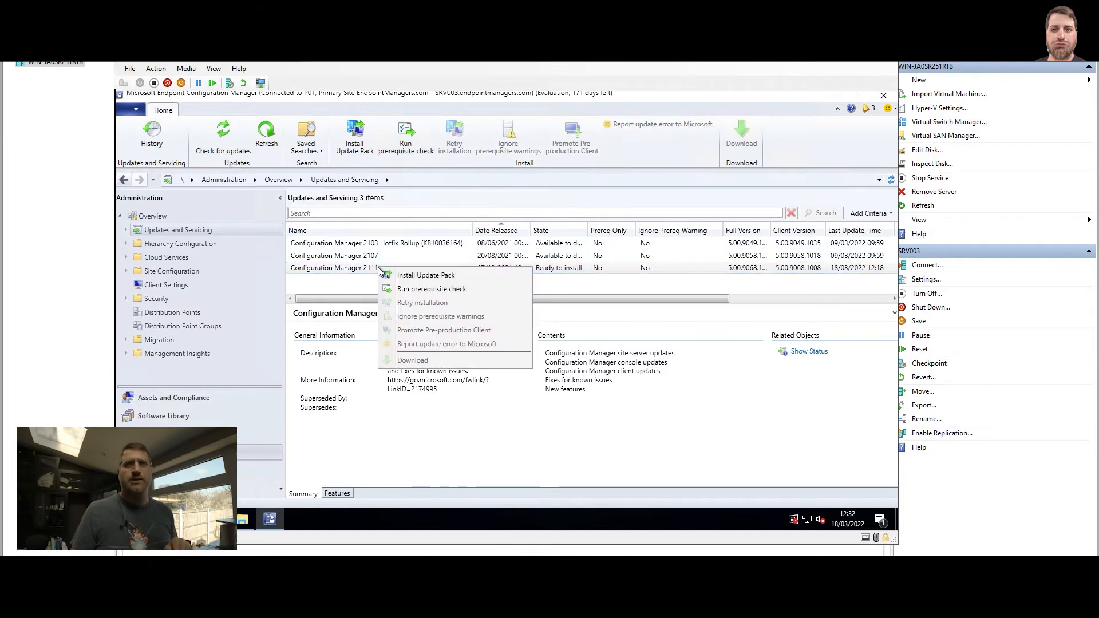
Run the prerequisite check on Configuration Manager 2111 and widen the State column.
{"action": "left_click", "coordinate": [453, 289]}
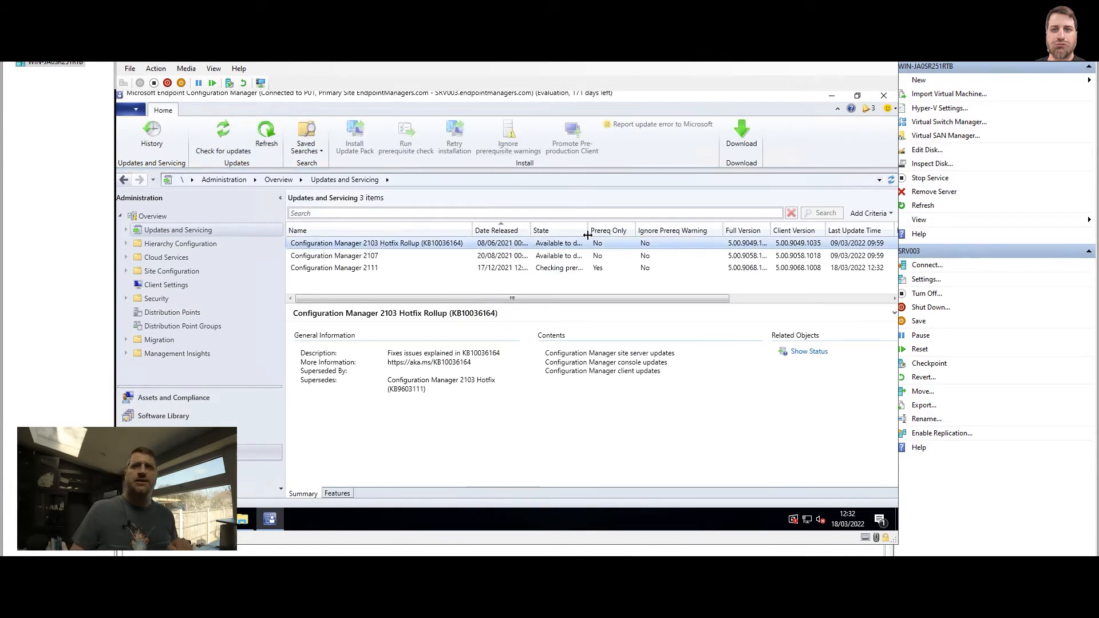
{"action": "left_click_drag", "start_coordinate": [588, 230], "coordinate": [673, 229]}
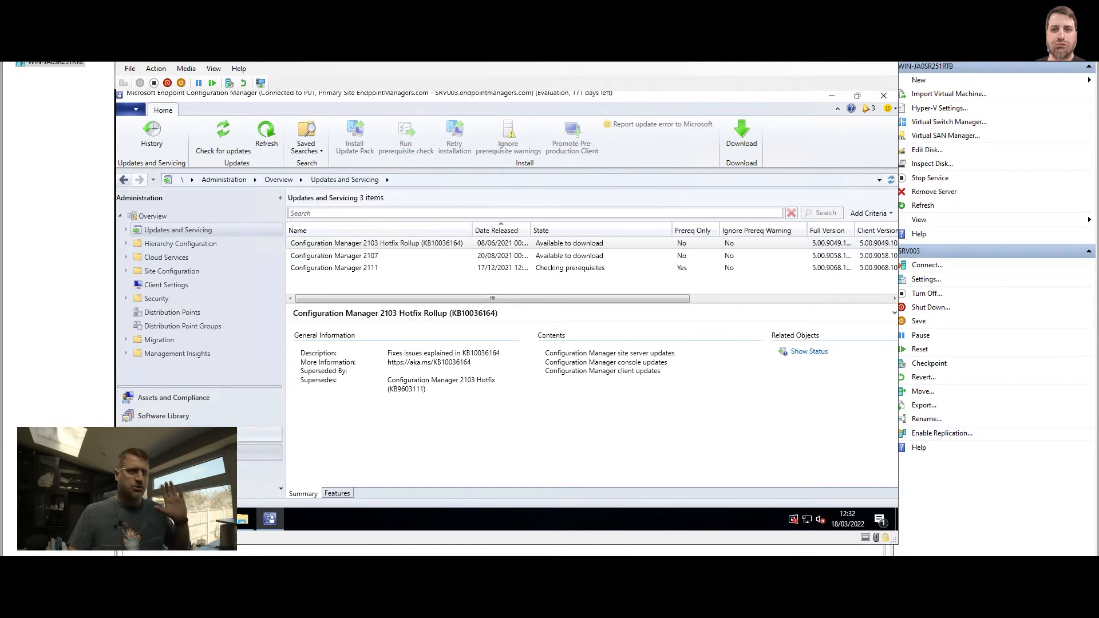
Open Monitoring > Updates and Servicing Status and widen the Update Package Name column.
{"action": "left_click", "coordinate": [195, 434]}
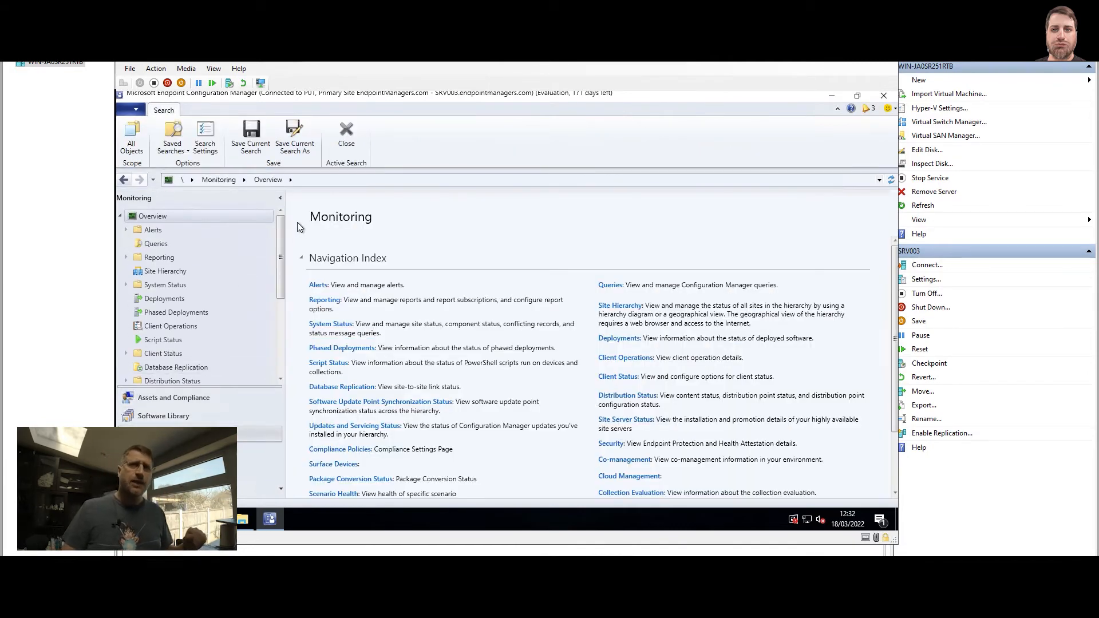
{"action": "left_click_drag", "start_coordinate": [281, 225], "coordinate": [273, 322]}
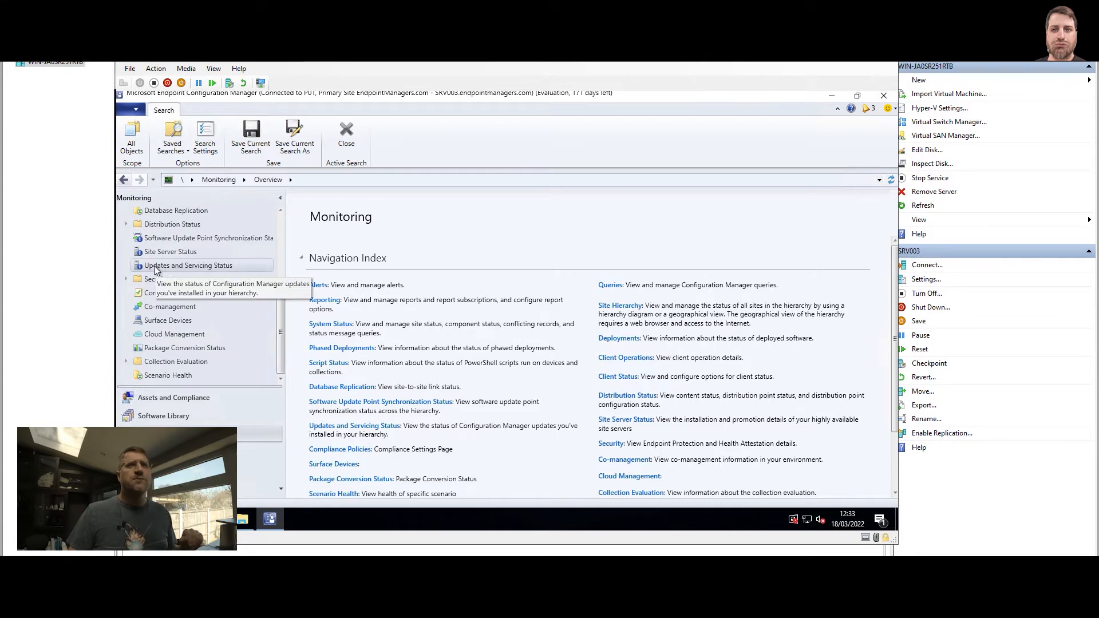
{"action": "left_click", "coordinate": [222, 265]}
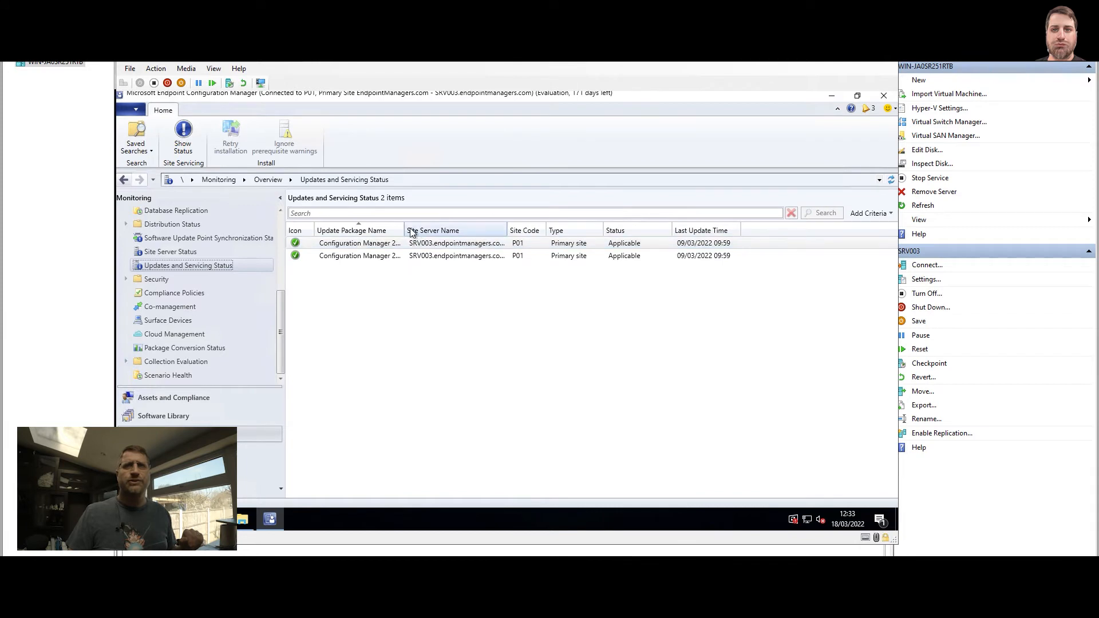
{"action": "left_click_drag", "start_coordinate": [405, 230], "coordinate": [507, 231]}
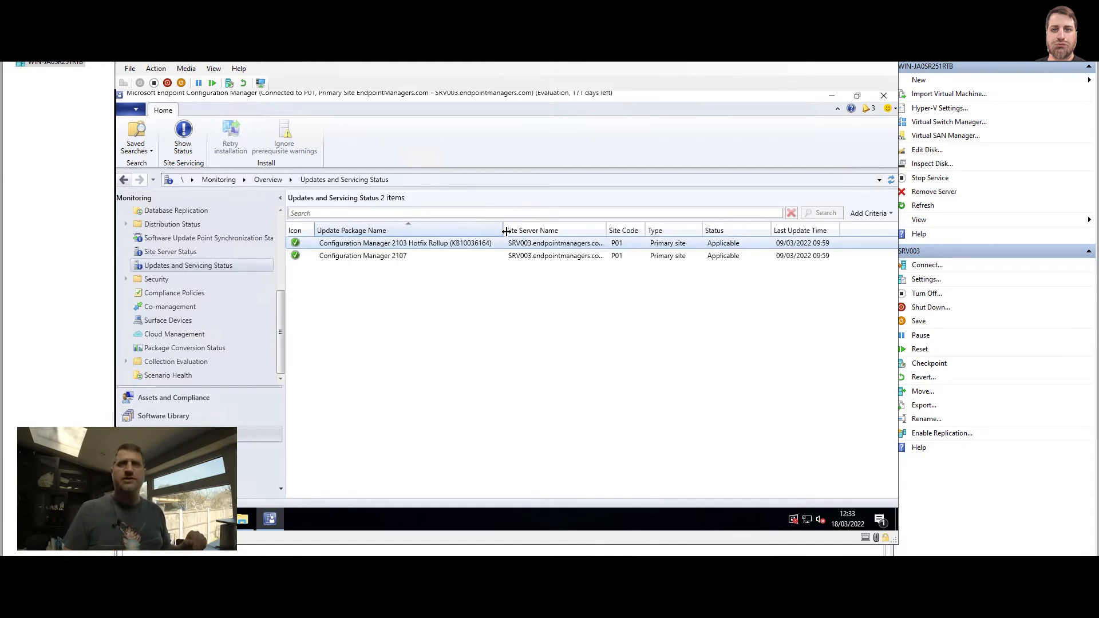
Refresh the status list until Configuration Manager 2111 appears as Replicating content.
{"action": "left_click", "coordinate": [891, 180]}
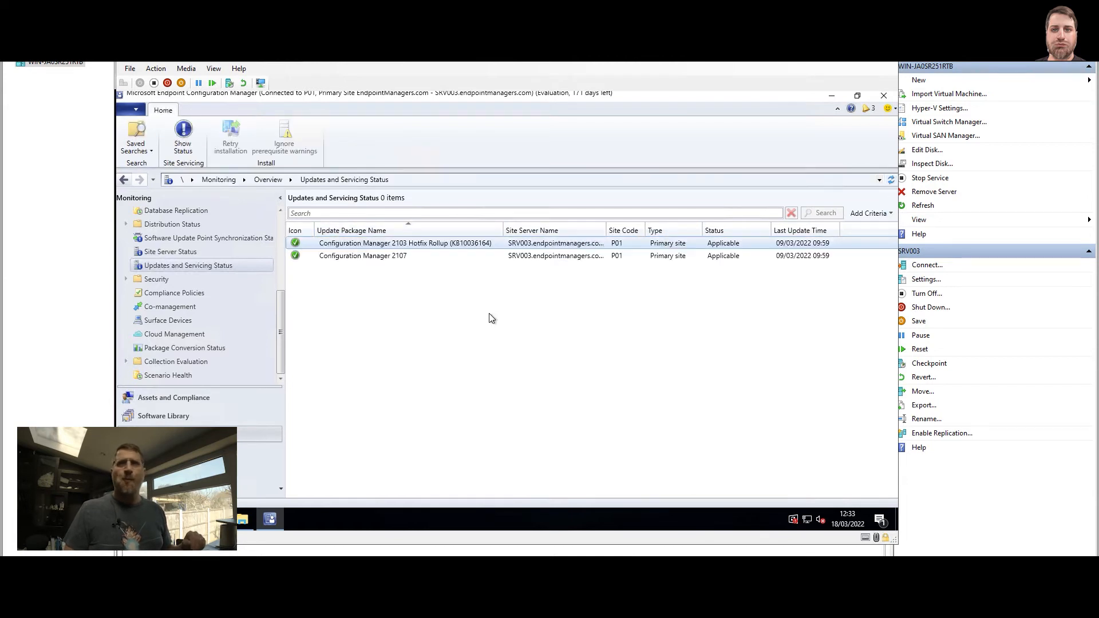
{"action": "left_click", "coordinate": [891, 180]}
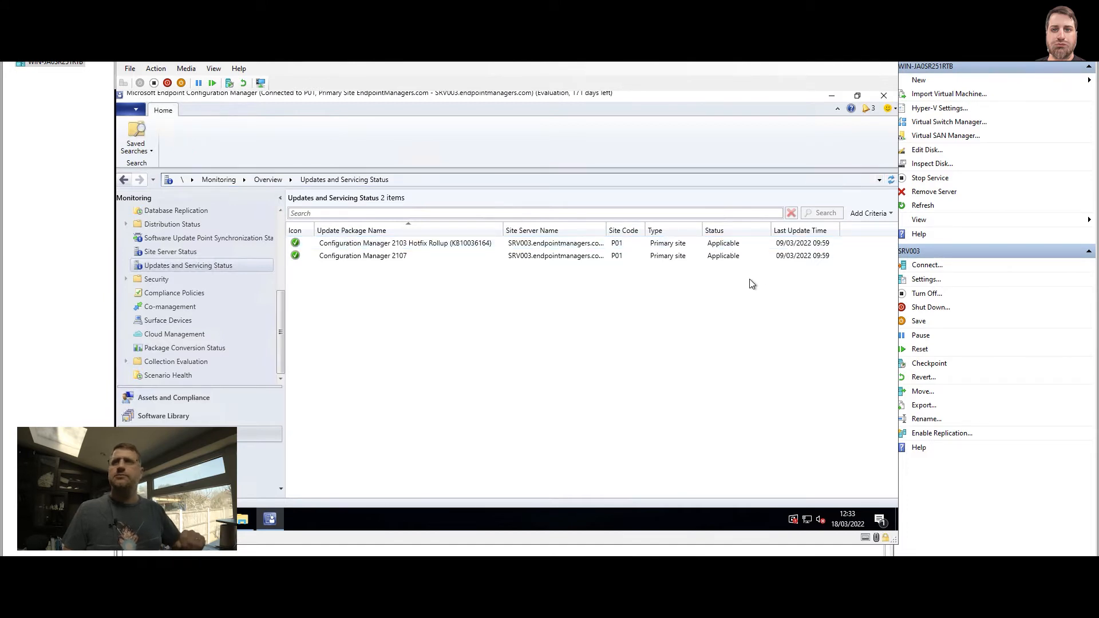
{"action": "left_click", "coordinate": [891, 180]}
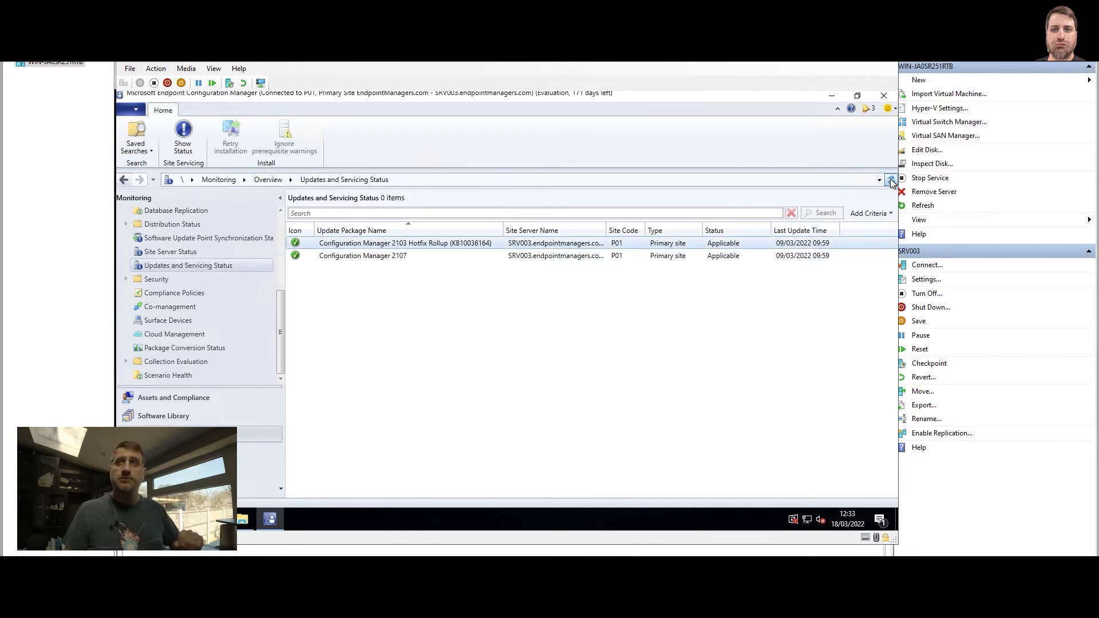
{"action": "left_click", "coordinate": [892, 181]}
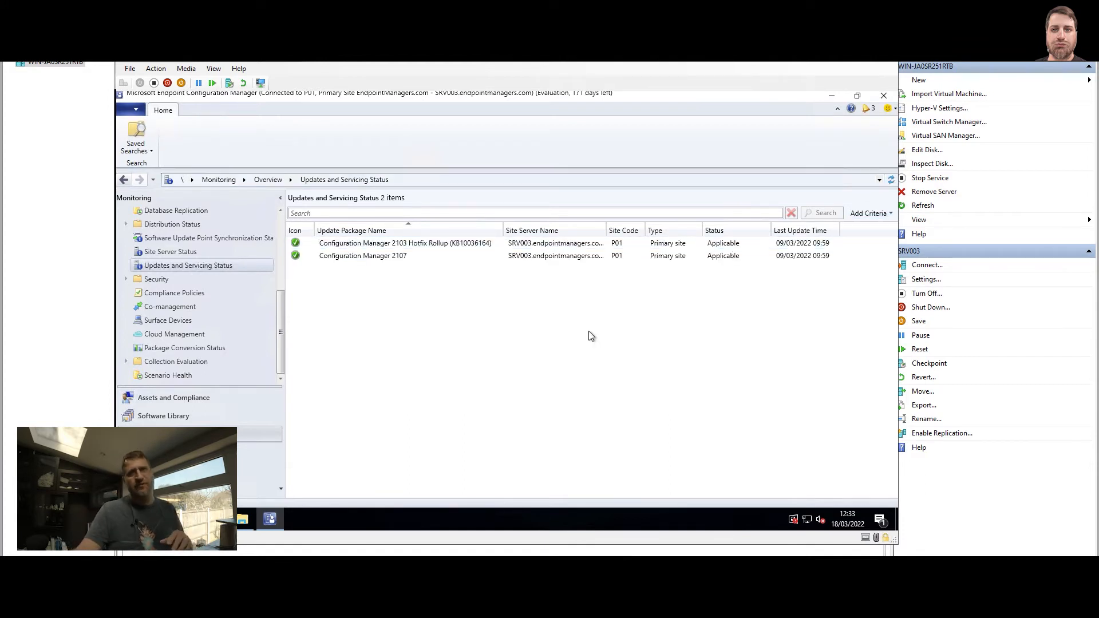
{"action": "left_click", "coordinate": [891, 180]}
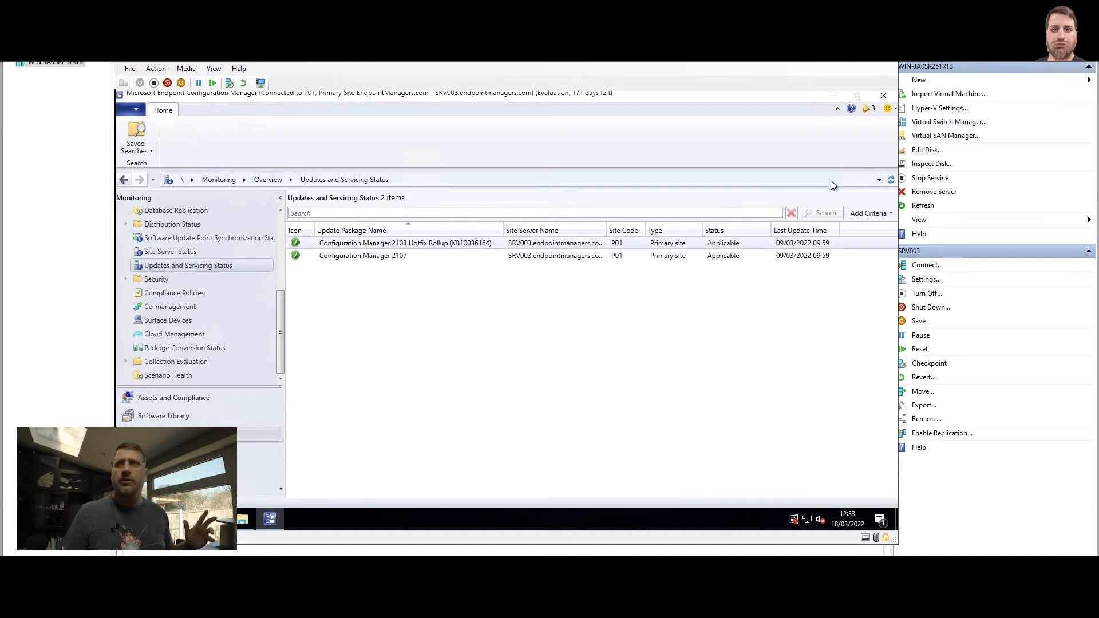
{"action": "left_click", "coordinate": [892, 180]}
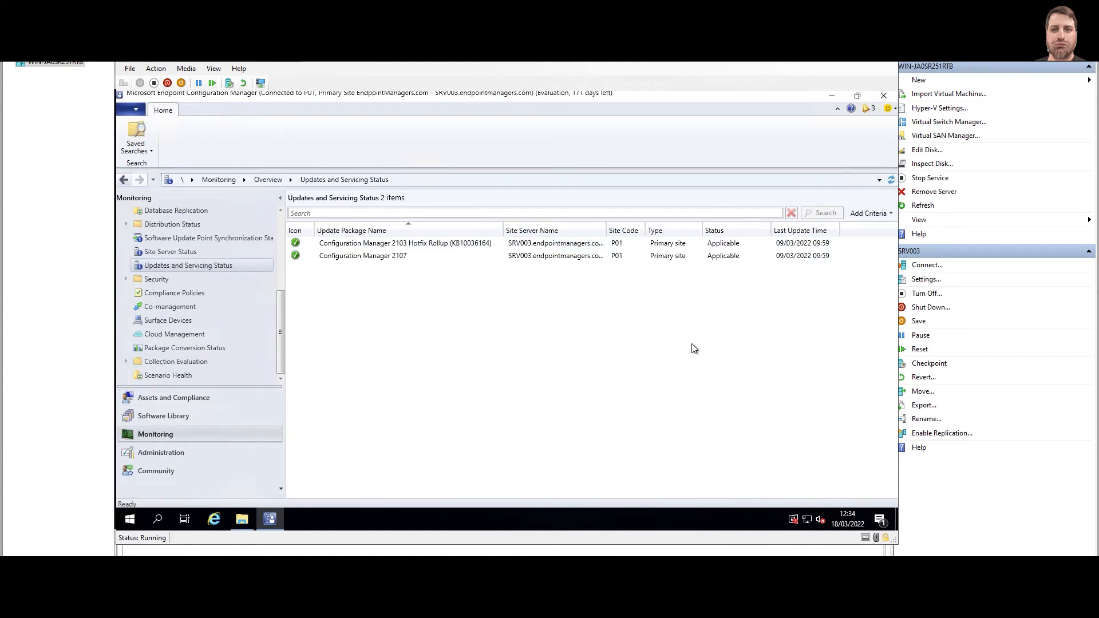
{"action": "left_click", "coordinate": [890, 180]}
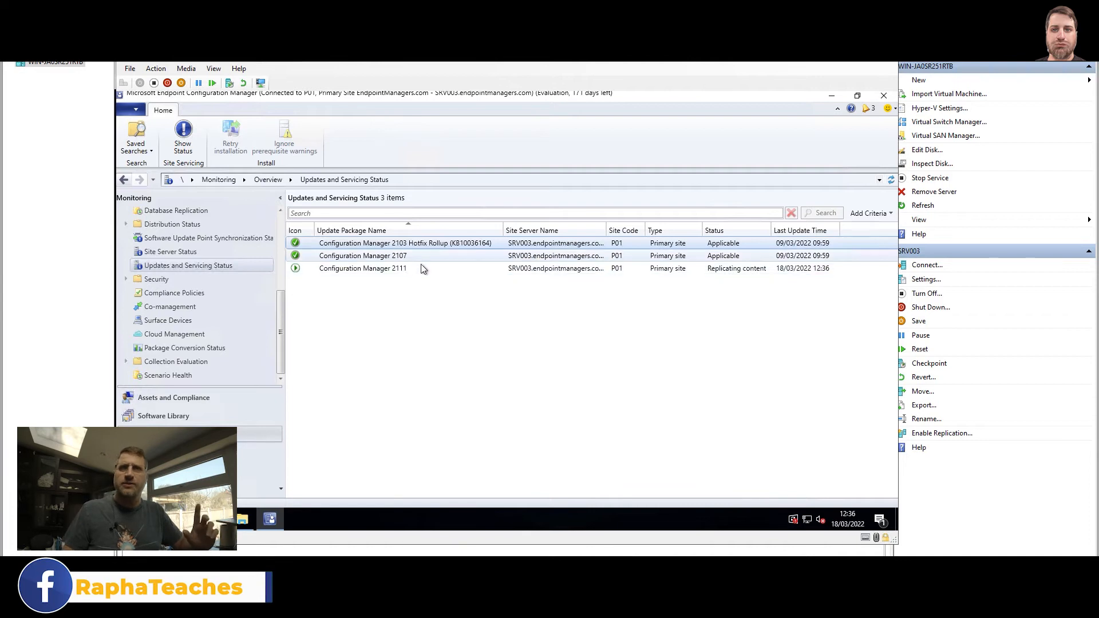
Show the 2111 update's installation status and expand its Replication and Prerequisite Check steps.
{"action": "left_click", "coordinate": [378, 269]}
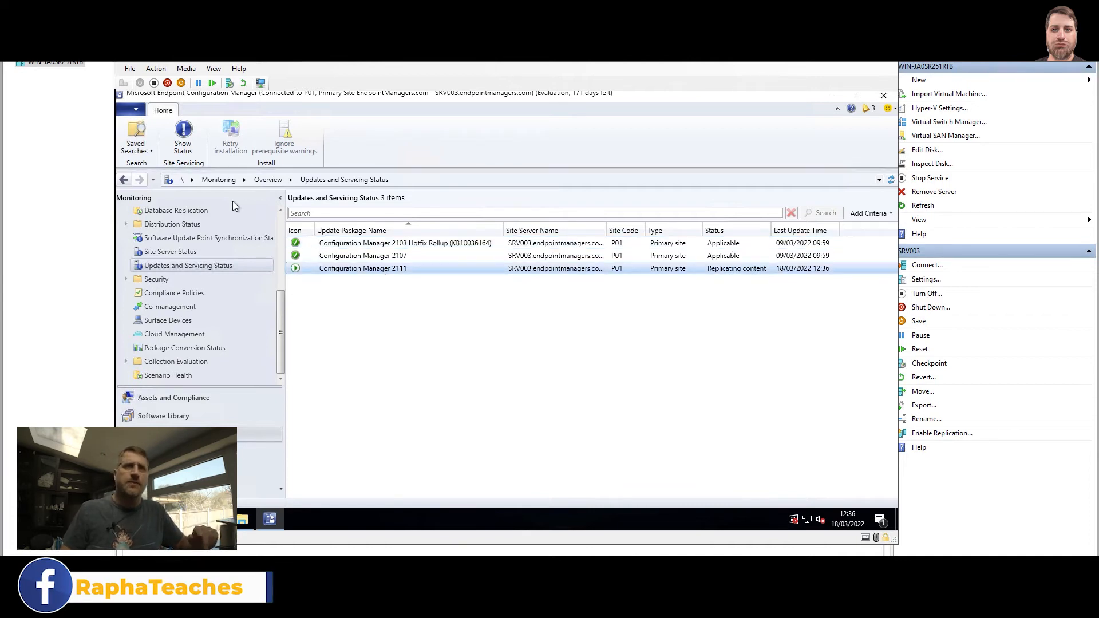
{"action": "right_click", "coordinate": [363, 271]}
{"action": "left_click", "coordinate": [401, 282]}
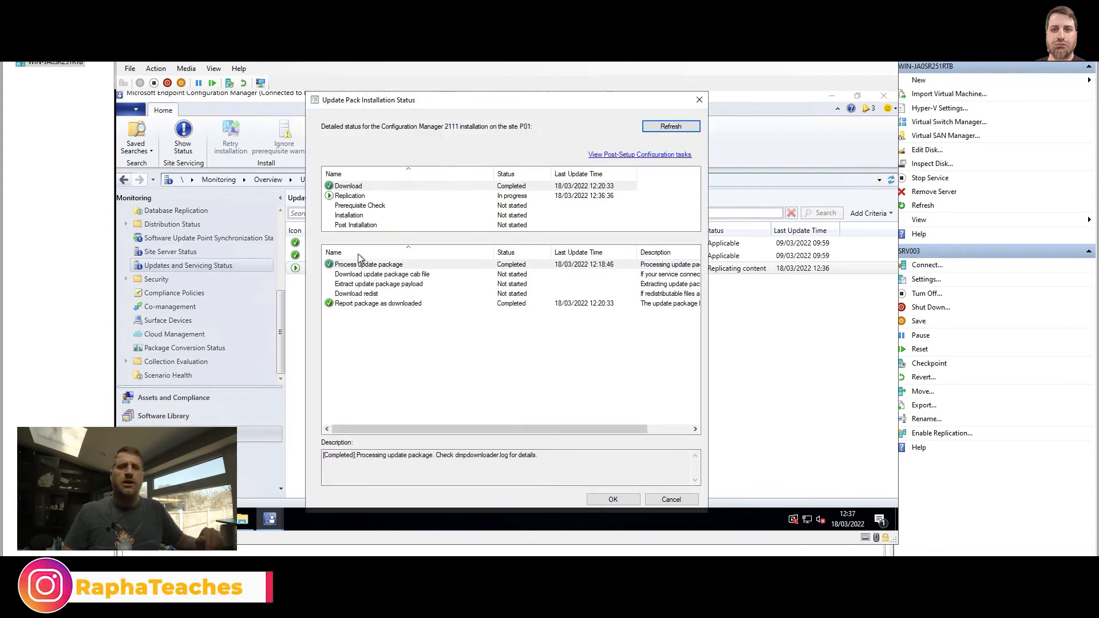
{"action": "left_click", "coordinate": [366, 199]}
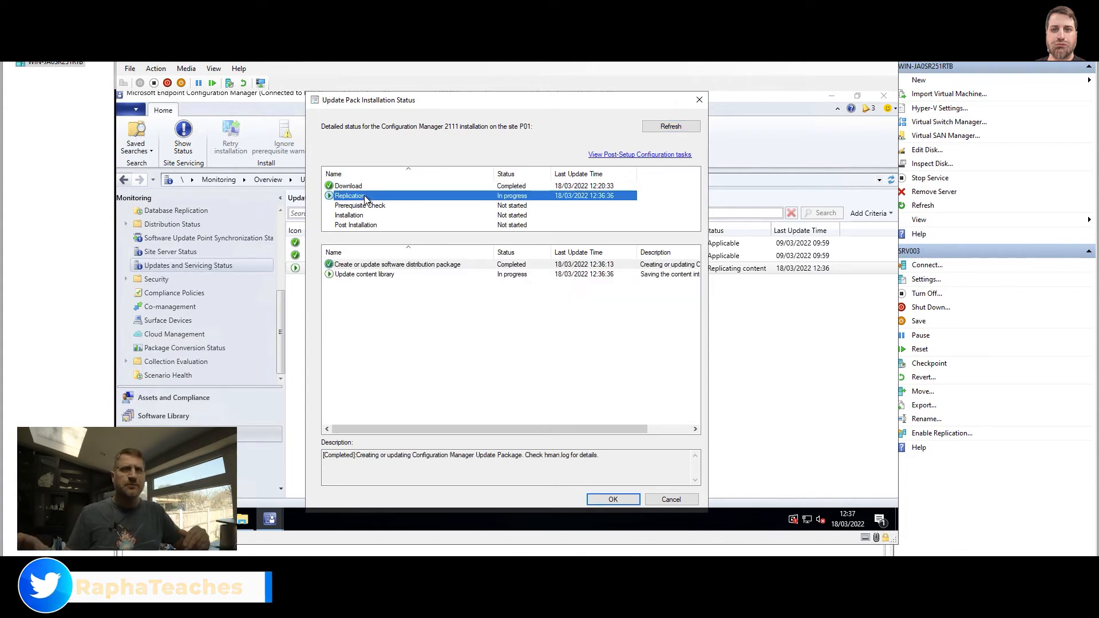
{"action": "left_click", "coordinate": [371, 208]}
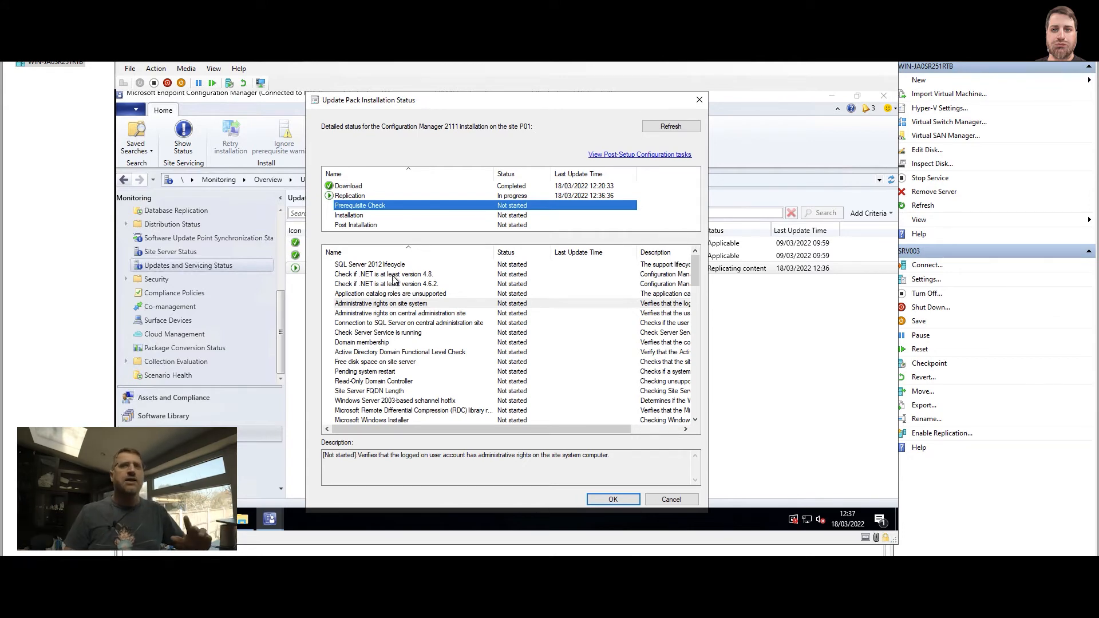
{"action": "scroll", "coordinate": [400, 308], "scroll_direction": "down", "scroll_amount": 8}
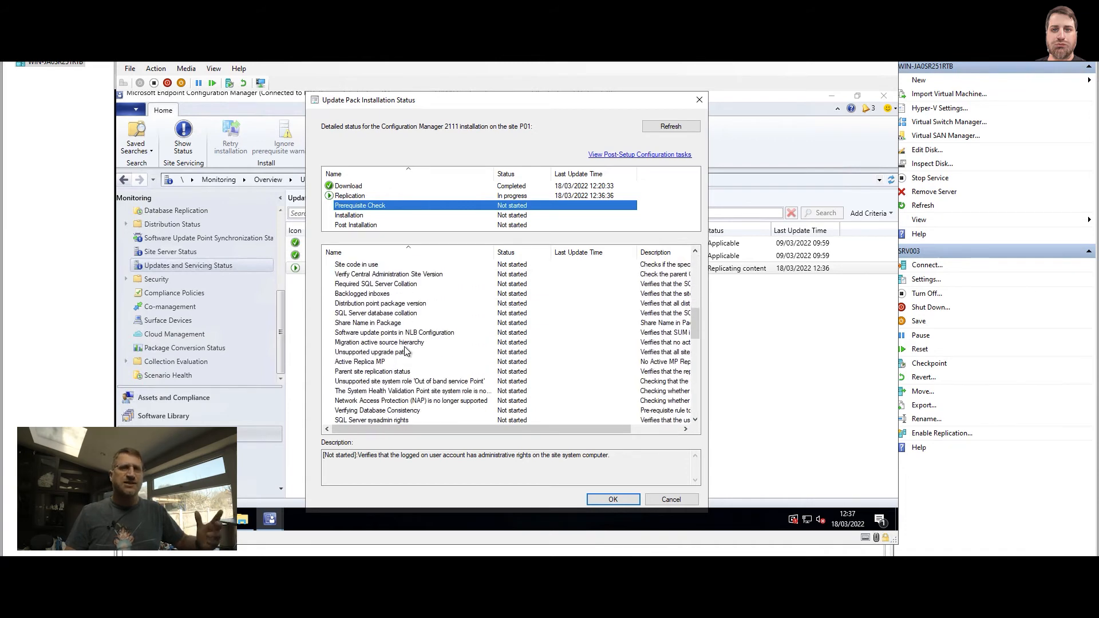
{"action": "left_click_drag", "start_coordinate": [693, 328], "coordinate": [682, 152]}
{"action": "left_click", "coordinate": [675, 127]}
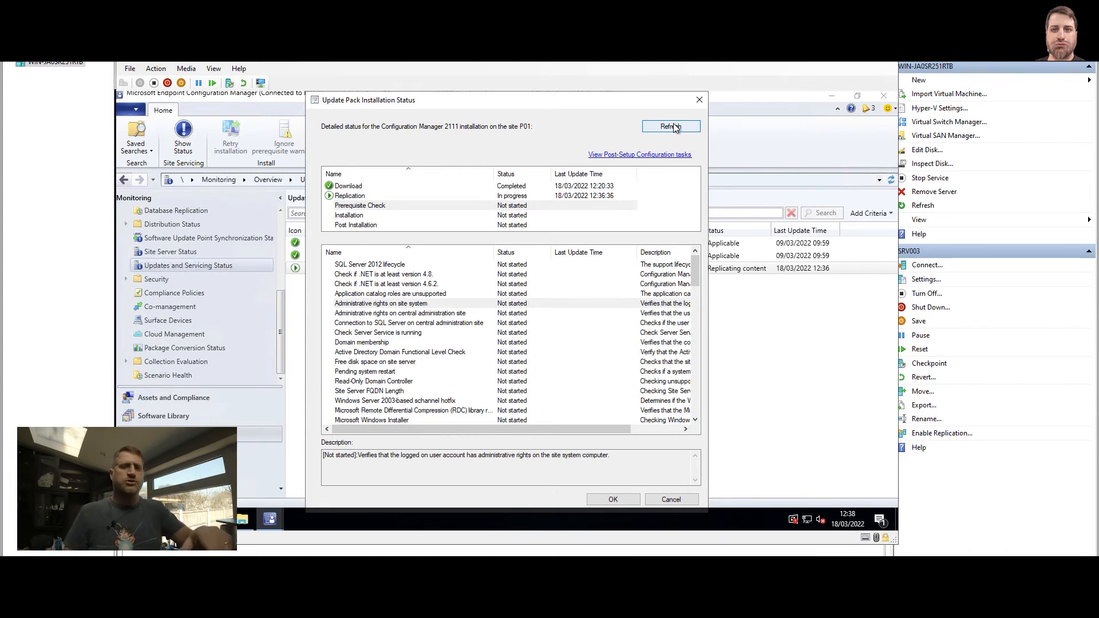
Re-check Replication and refresh the 2111 status twice to see newer progress.
{"action": "left_click", "coordinate": [366, 199]}
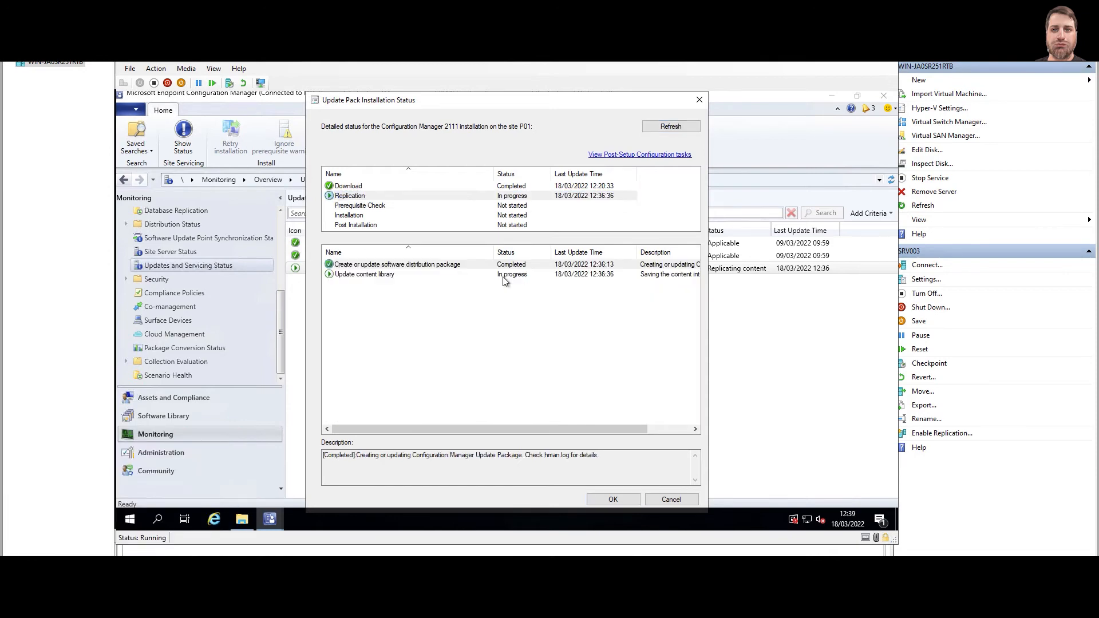
{"action": "left_click", "coordinate": [671, 126]}
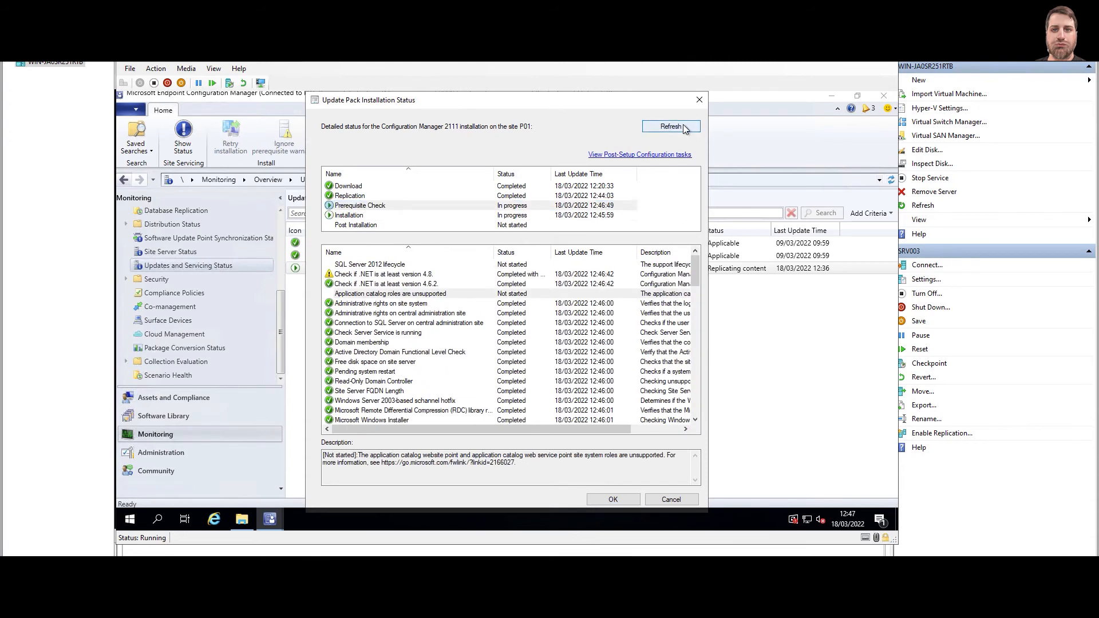
{"action": "left_click", "coordinate": [685, 128]}
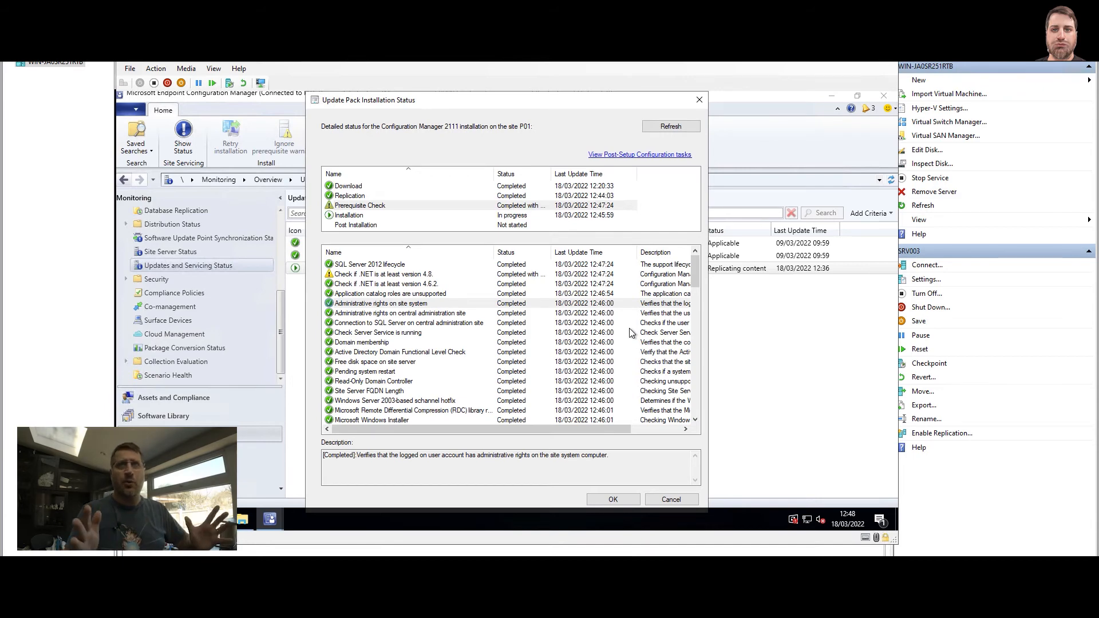
Review the prerequisite results, reading the .NET 4.8, SQL performance and HTTPS/Enhanced HTTP warnings.
{"action": "left_click", "coordinate": [351, 217]}
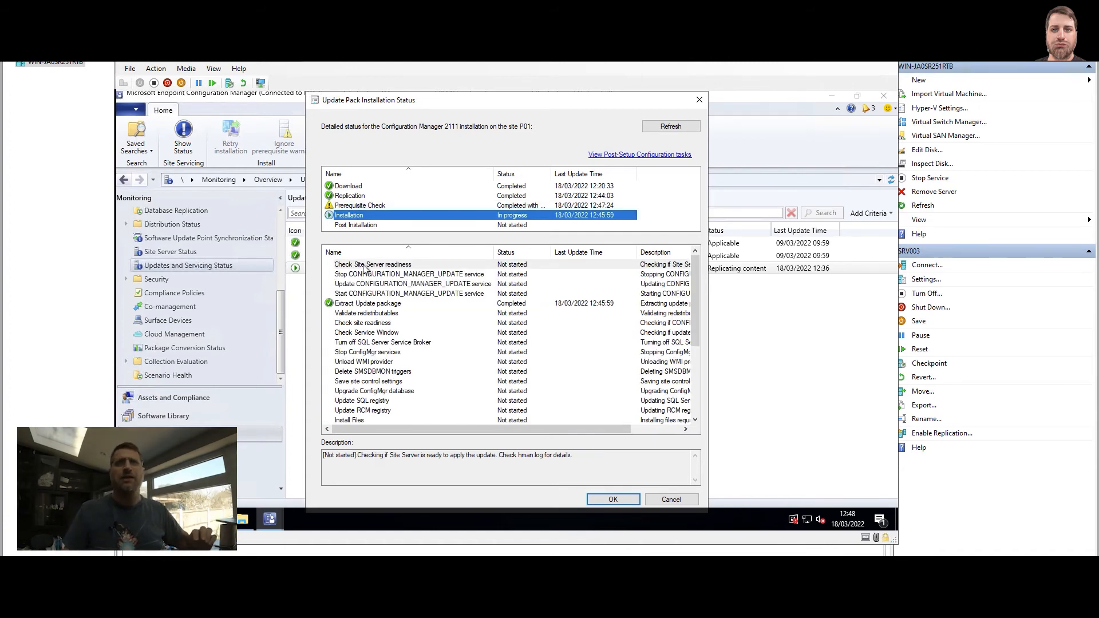
{"action": "left_click", "coordinate": [380, 208]}
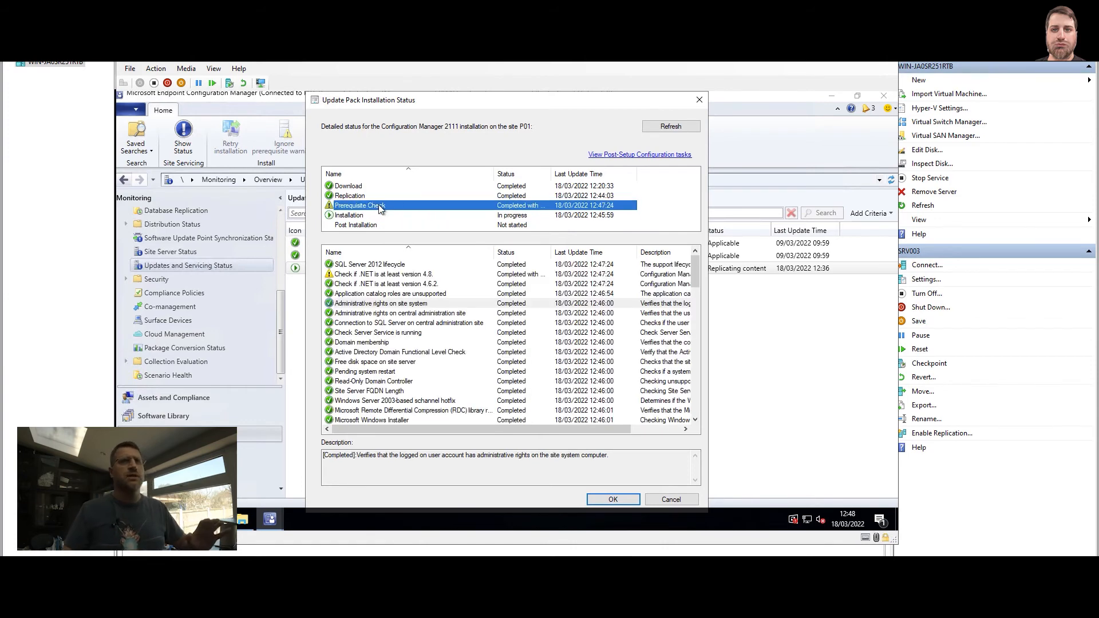
{"action": "left_click", "coordinate": [393, 275]}
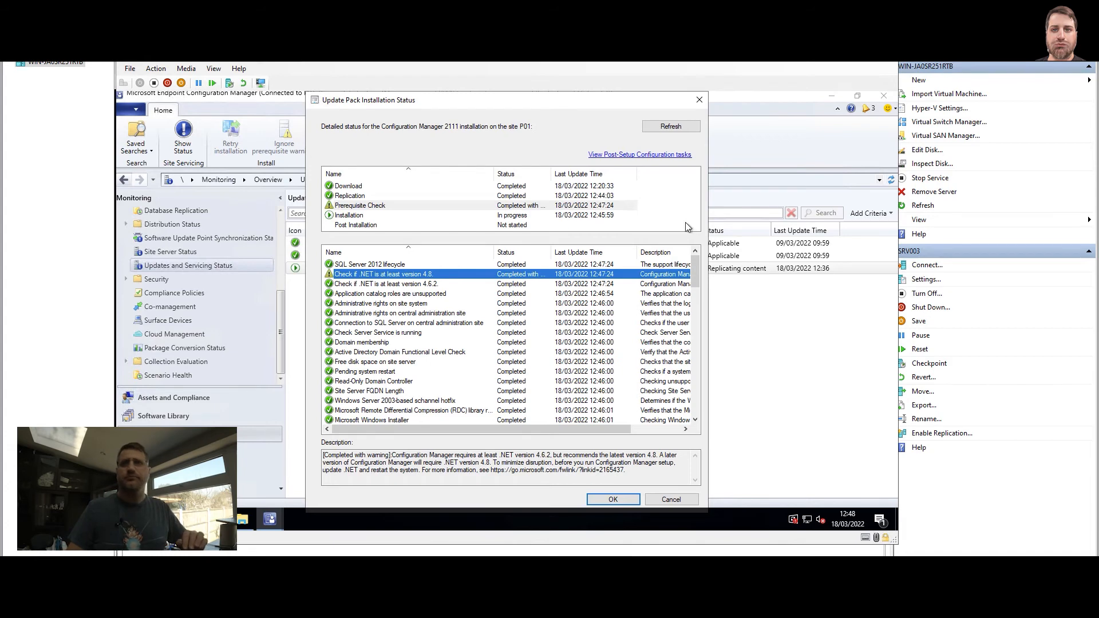
{"action": "left_click_drag", "start_coordinate": [697, 274], "coordinate": [696, 400]}
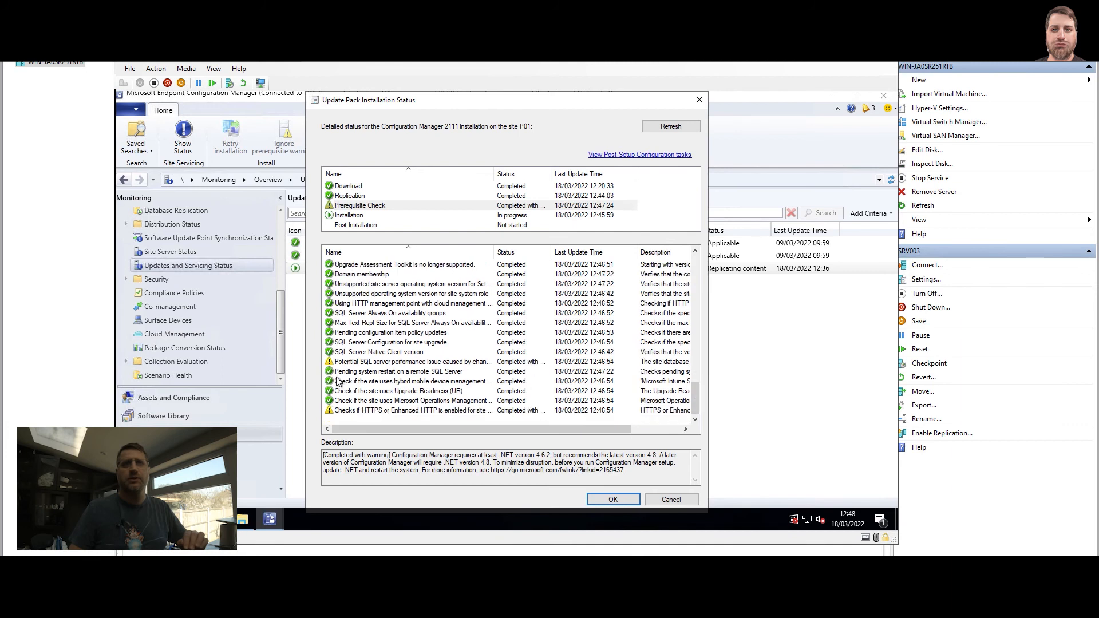
{"action": "left_click", "coordinate": [371, 364]}
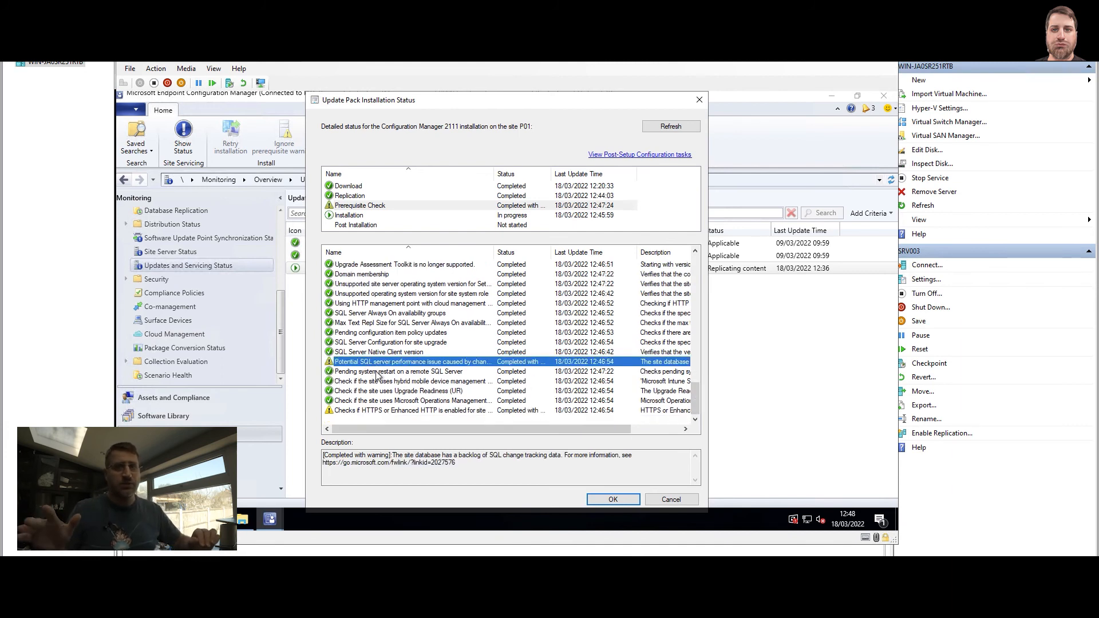
{"action": "left_click", "coordinate": [383, 411]}
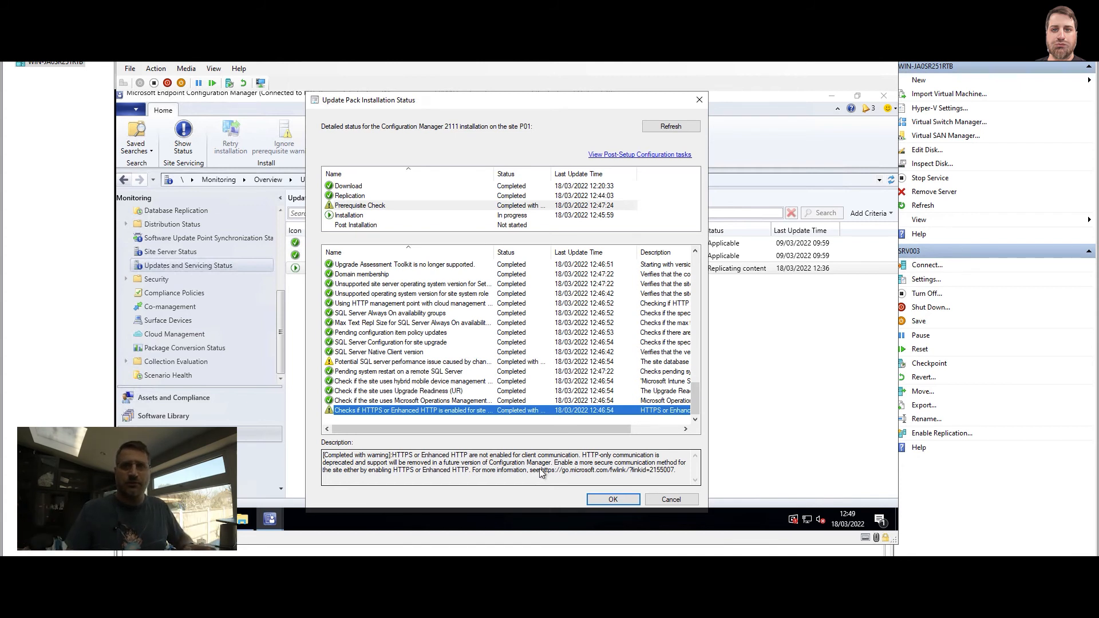
Highlight the warning's more-information link and the SQL change-tracking backlog sentence.
{"action": "left_click_drag", "start_coordinate": [541, 471], "coordinate": [677, 473]}
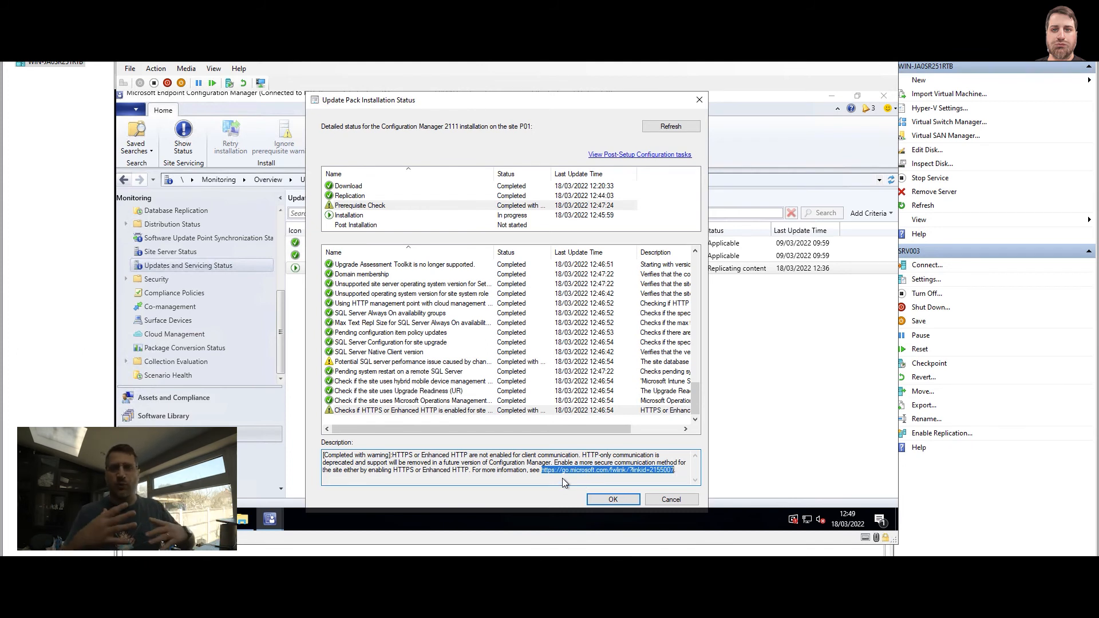
{"action": "left_click", "coordinate": [442, 363]}
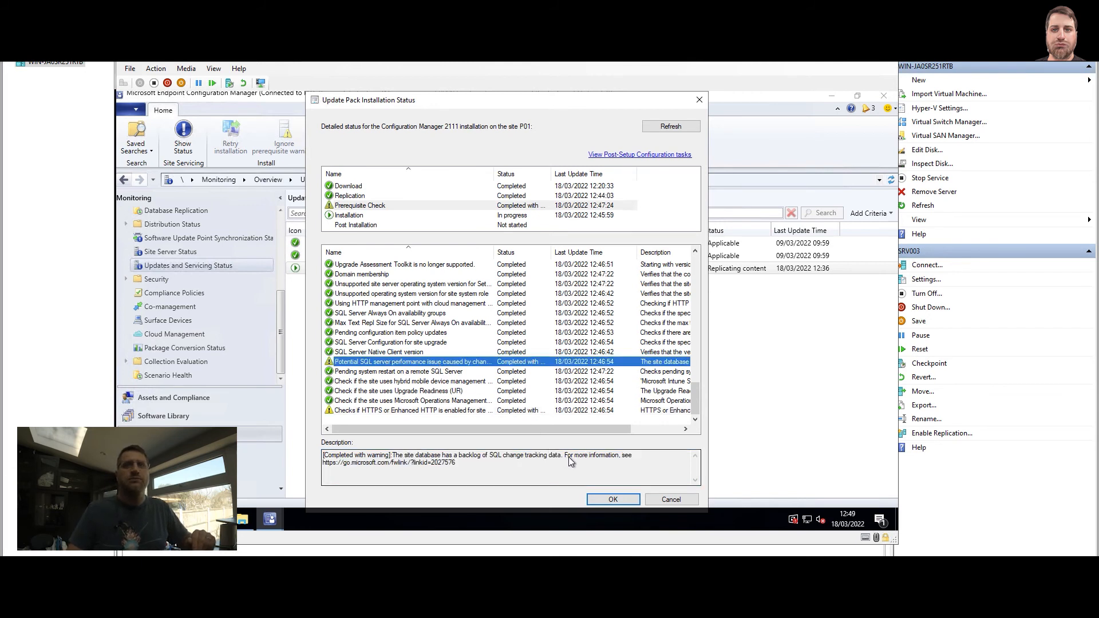
{"action": "left_click_drag", "start_coordinate": [568, 457], "coordinate": [394, 456]}
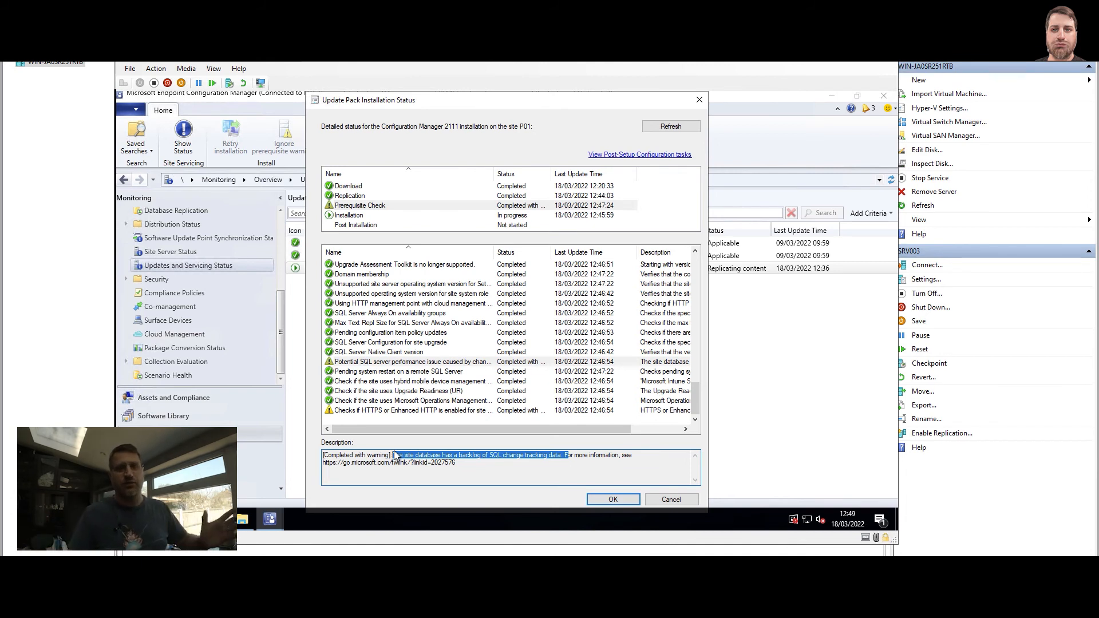
{"action": "scroll", "coordinate": [378, 360], "scroll_direction": "up", "scroll_amount": 8}
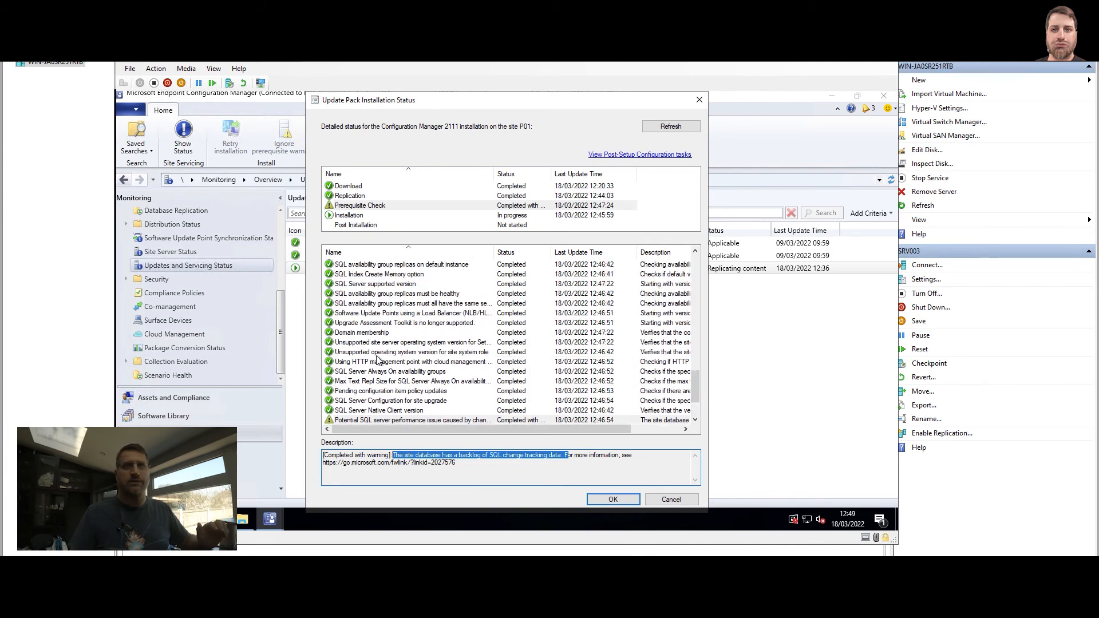
{"action": "scroll", "coordinate": [378, 359], "scroll_direction": "up", "scroll_amount": 10}
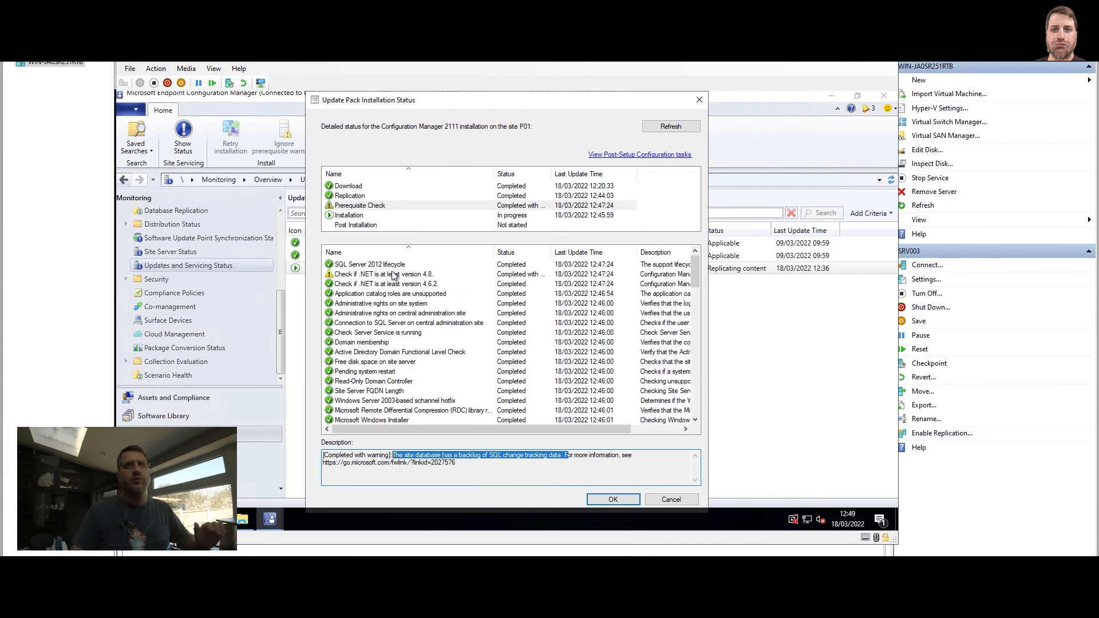
Reread the .NET 4.8 warning and highlight the note that 4.8 will be required.
{"action": "left_click", "coordinate": [394, 276]}
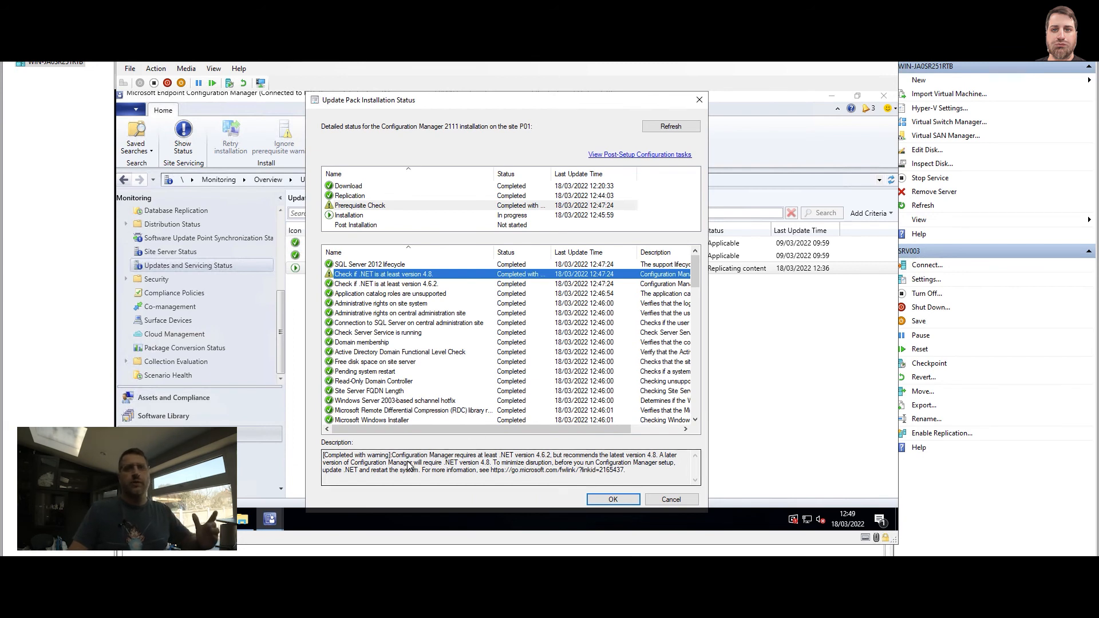
{"action": "left_click_drag", "start_coordinate": [408, 464], "coordinate": [495, 465]}
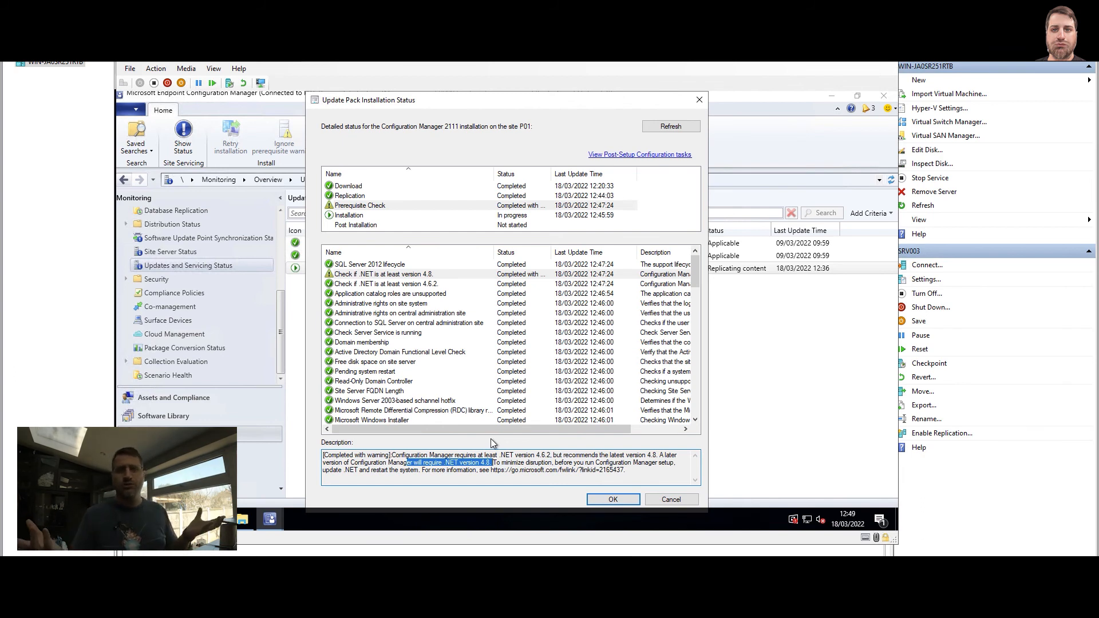
{"action": "scroll", "coordinate": [487, 373], "scroll_direction": "down", "scroll_amount": 10}
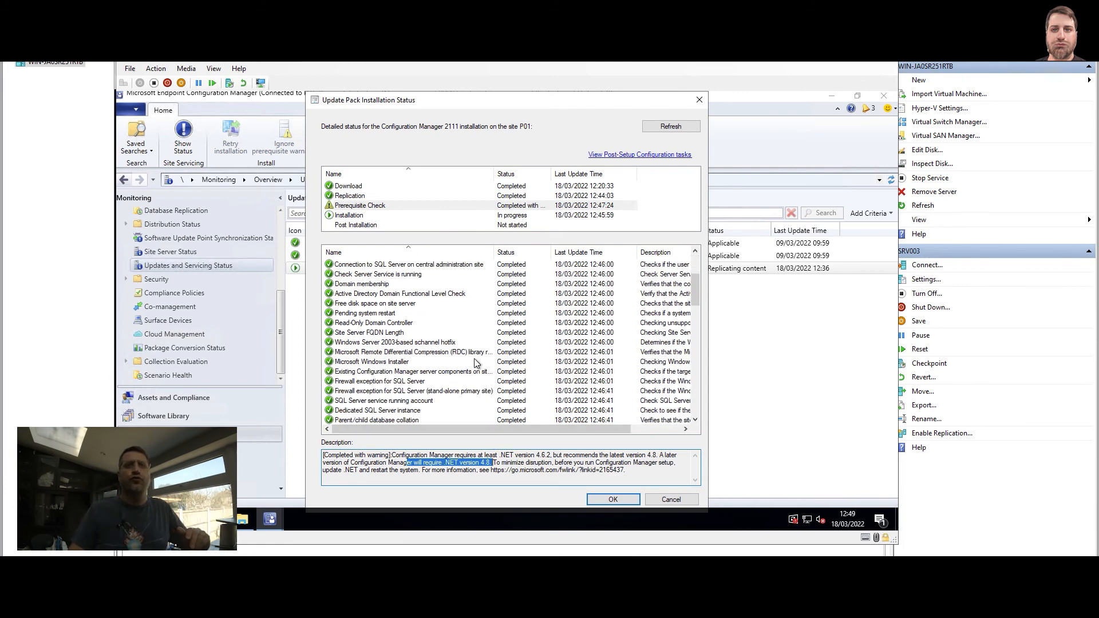